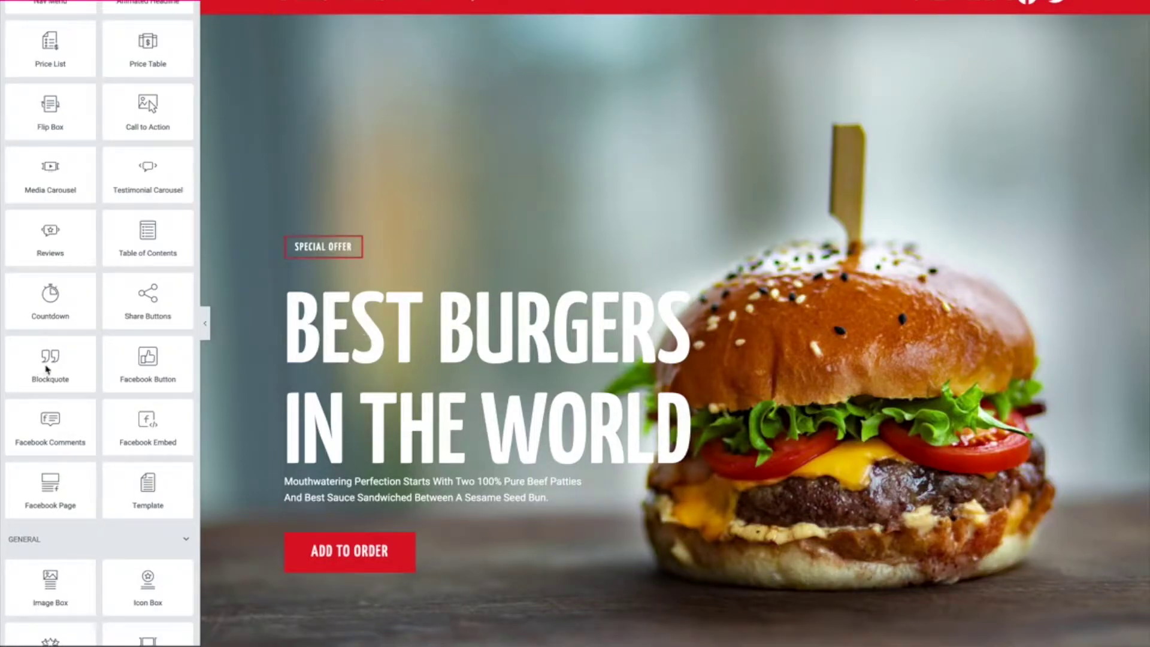
- Add a Blockquote widget directly beneath the View Our Full Menu button
scroll(513, 432, down, 12)
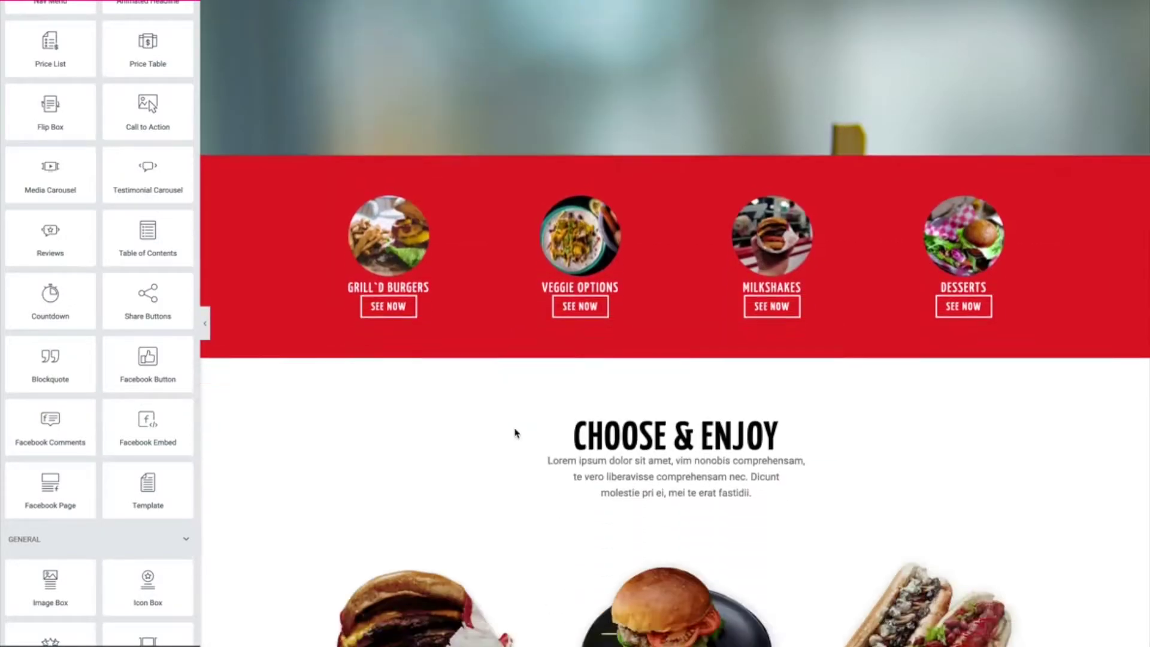
scroll(514, 432, down, 15)
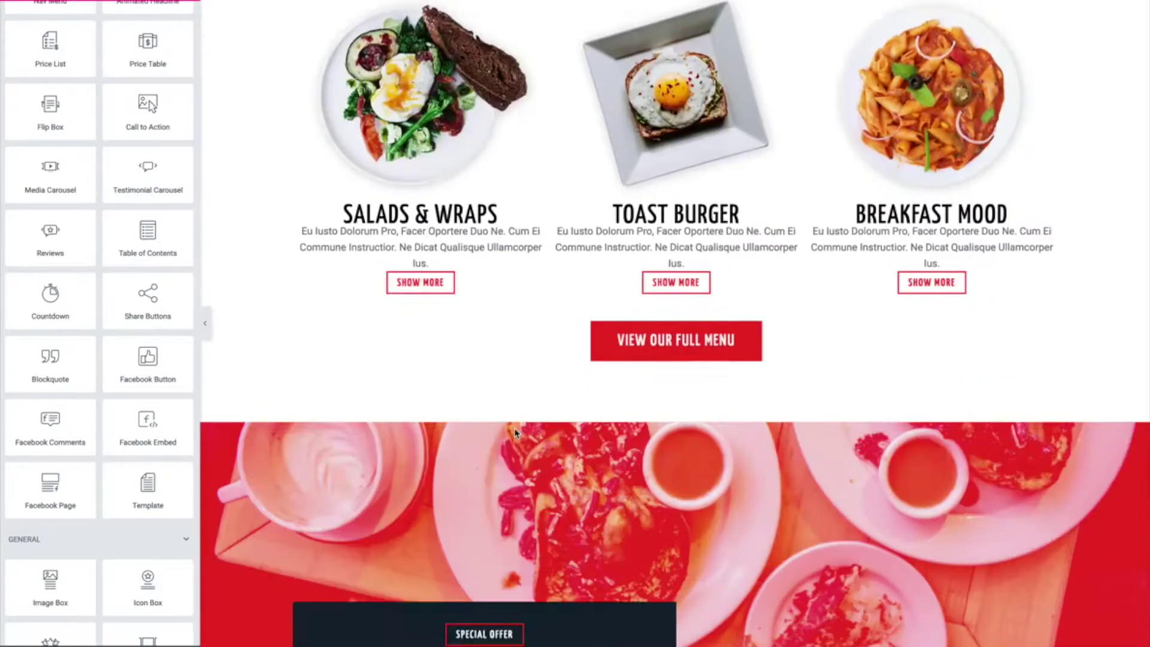
scroll(514, 433, down, 2)
scroll(514, 432, up, 2)
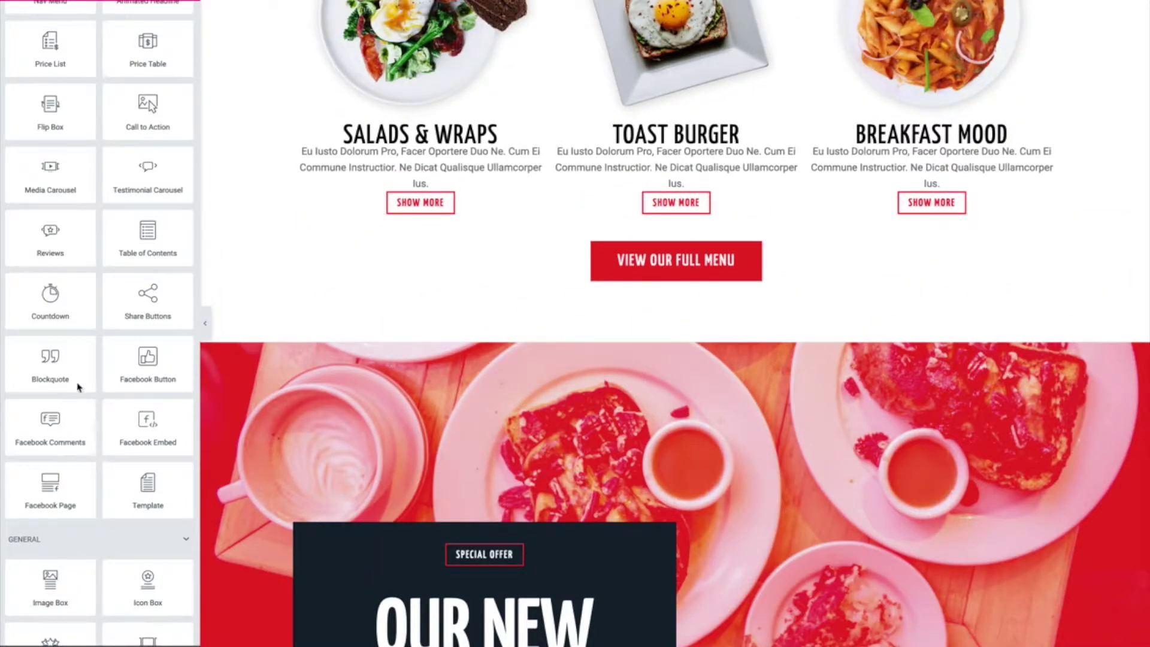
drag(50, 365, 730, 286)
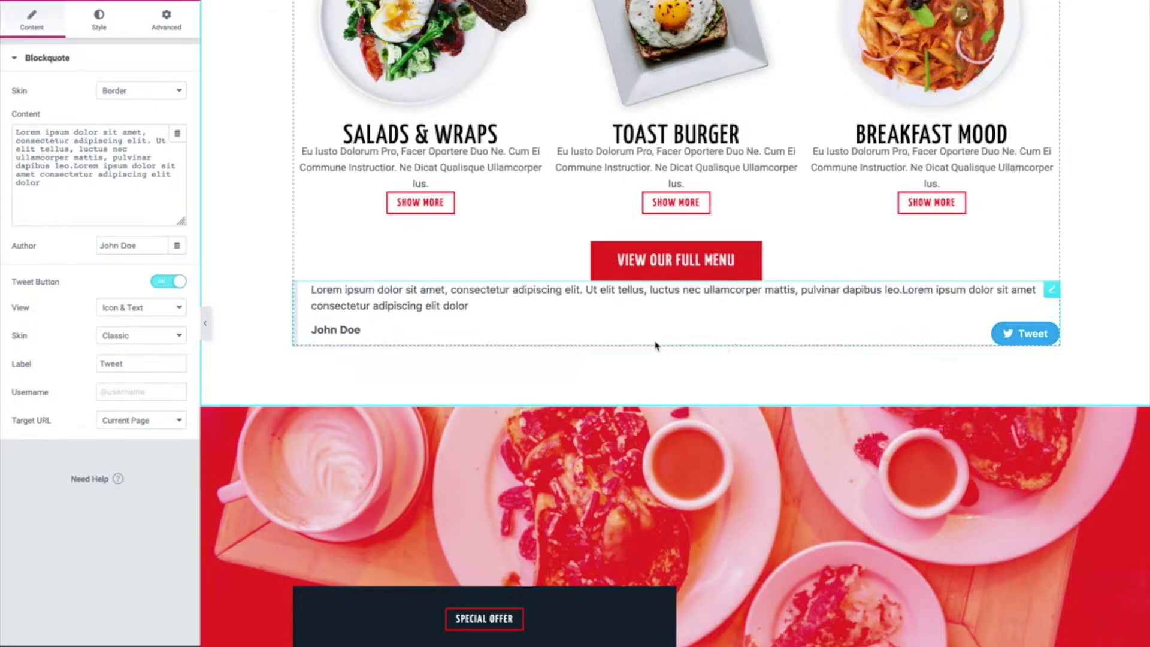
- Try the Boxed and Clean skins on the blockquote, settle on the Quotation skin, and center its alignment
click(117, 90)
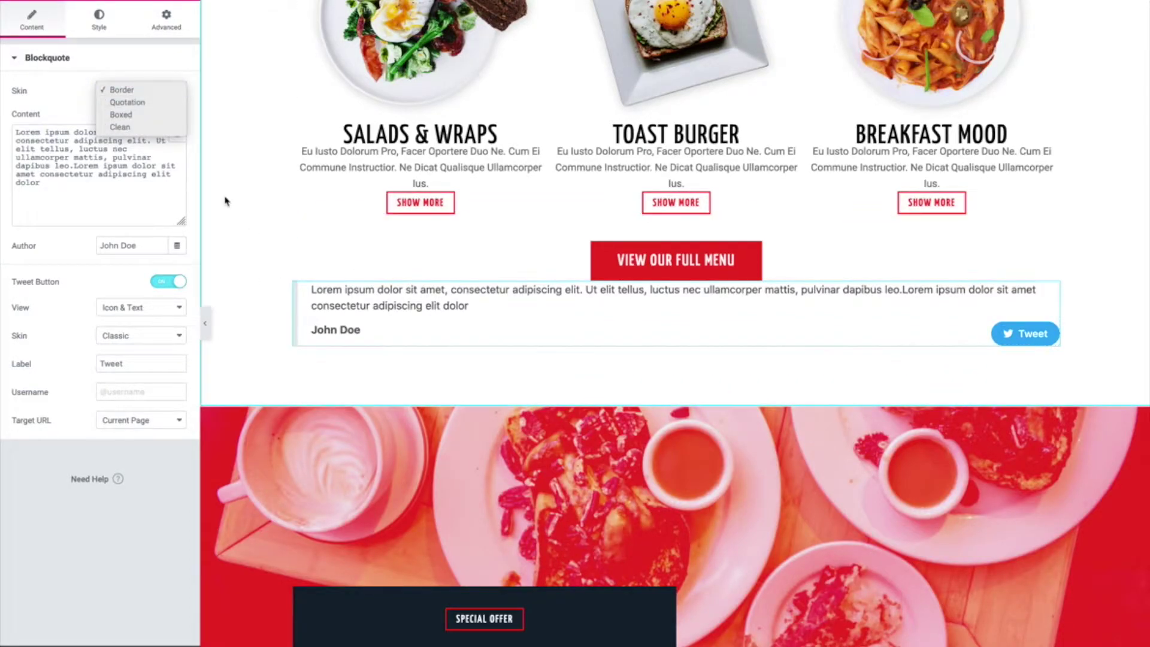
click(144, 103)
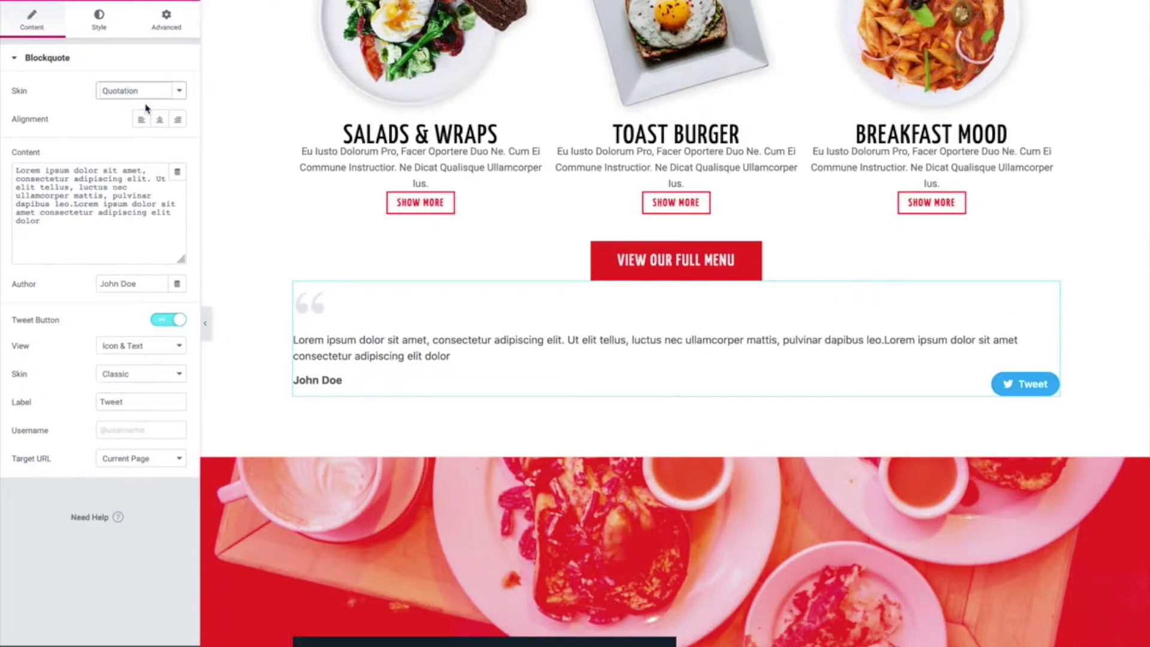
click(153, 98)
click(155, 105)
click(153, 92)
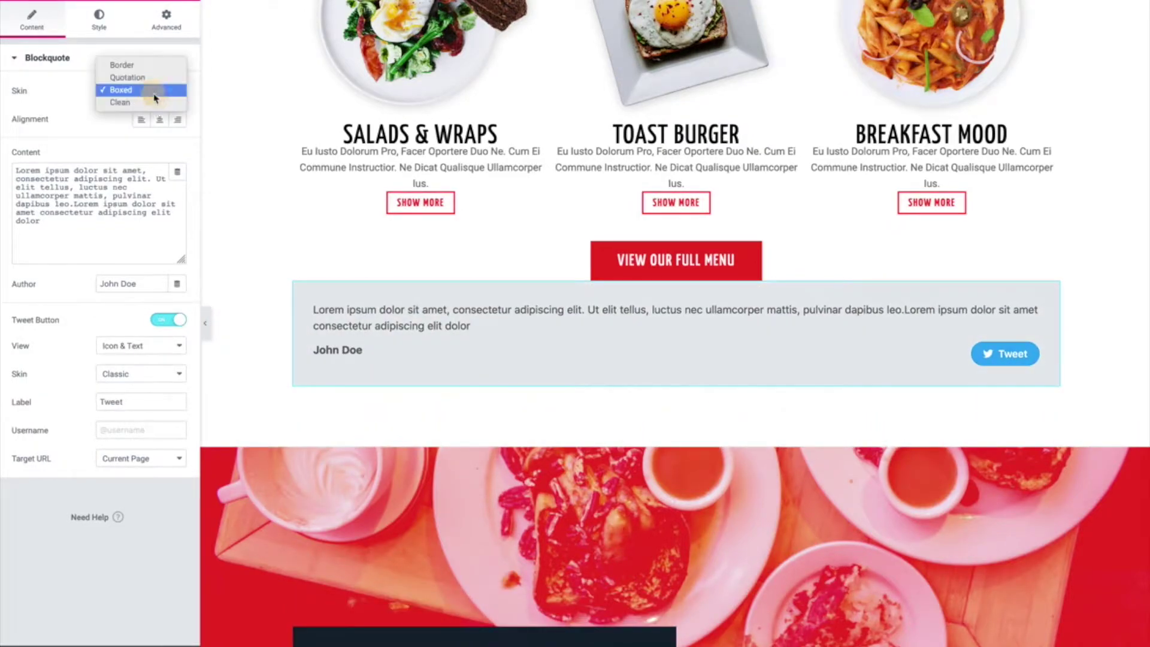
click(154, 102)
click(152, 92)
click(151, 76)
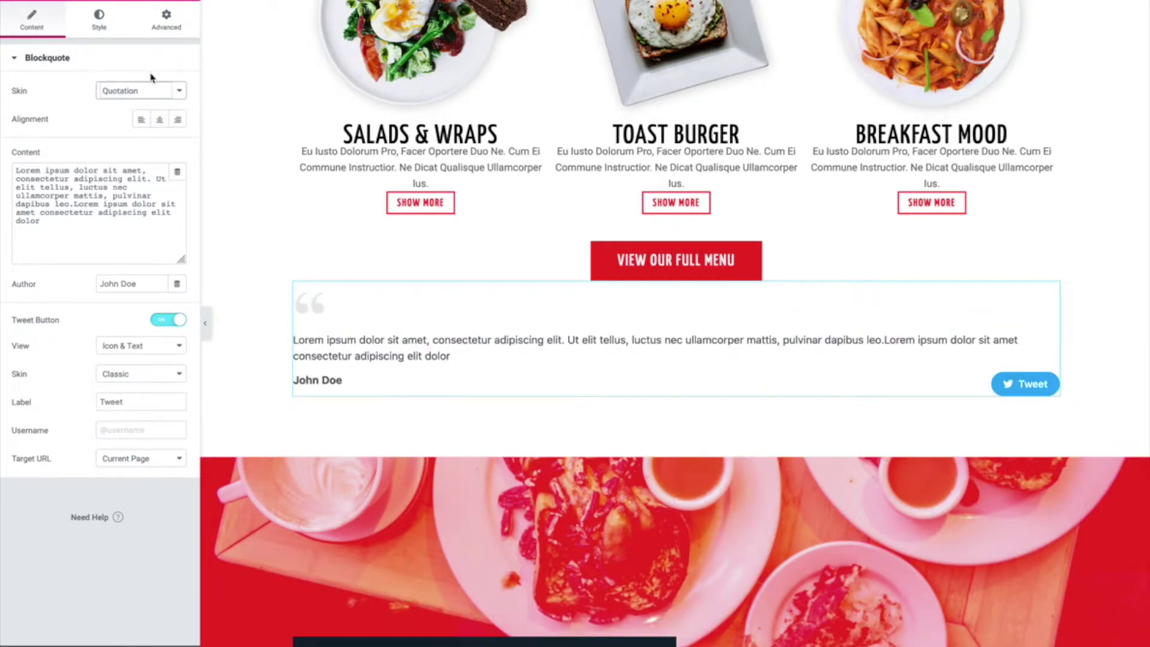
click(160, 121)
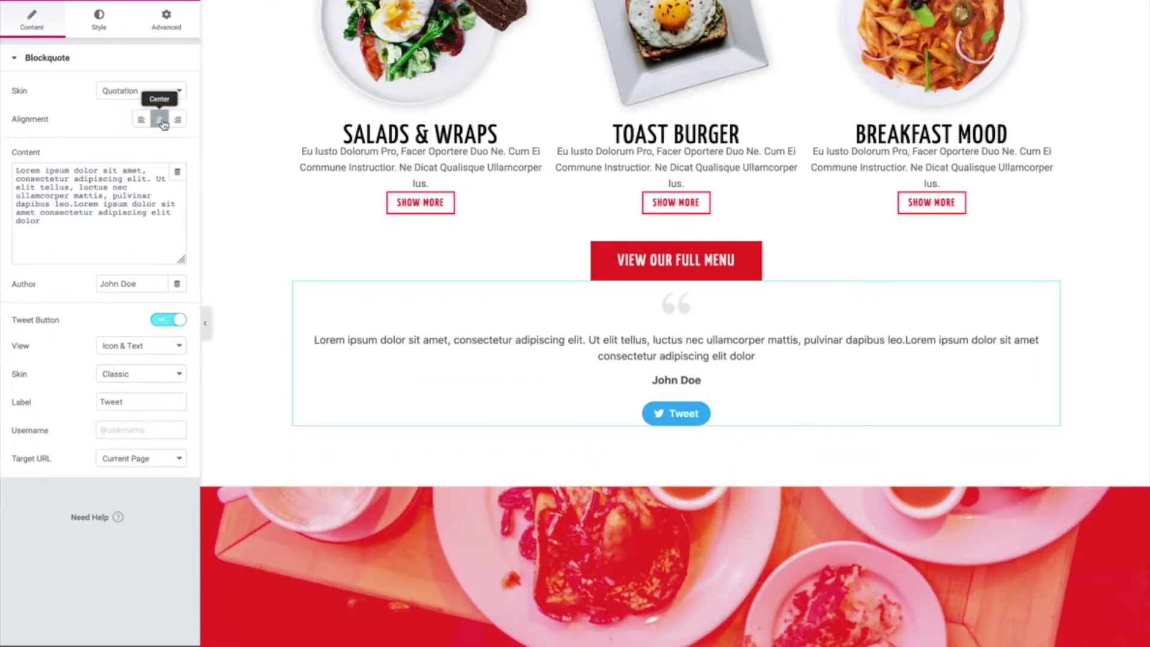
- Review the dynamic tag options for the quote content and author, and test switching the tweet button off and on
drag(108, 223, 3, 161)
click(144, 148)
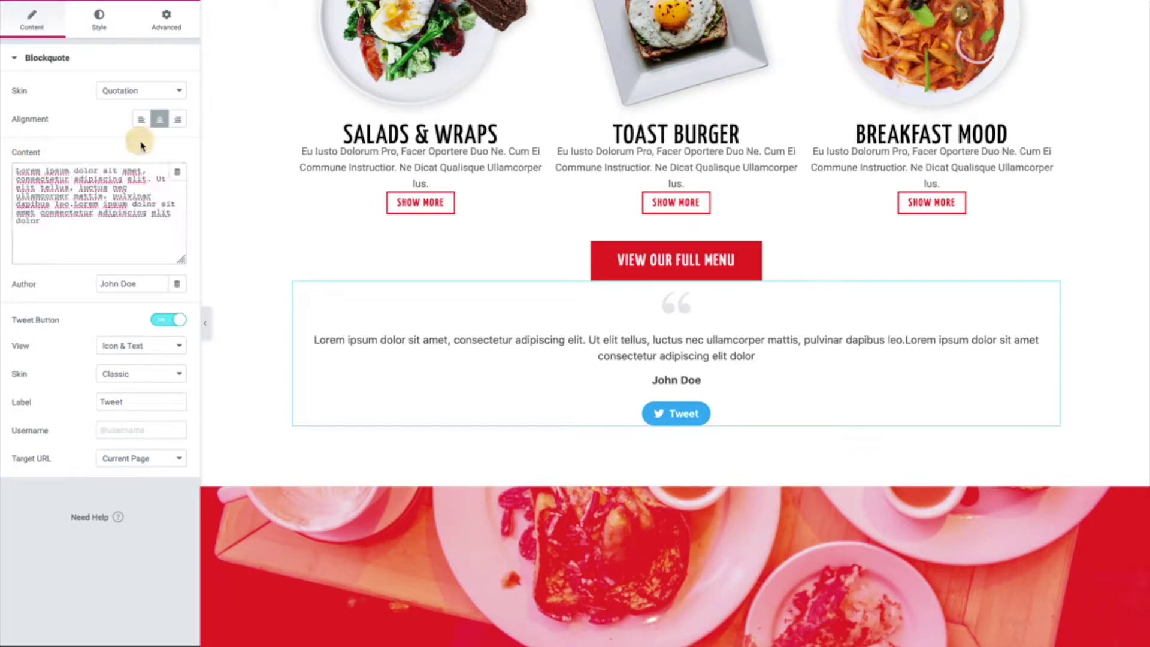
click(176, 176)
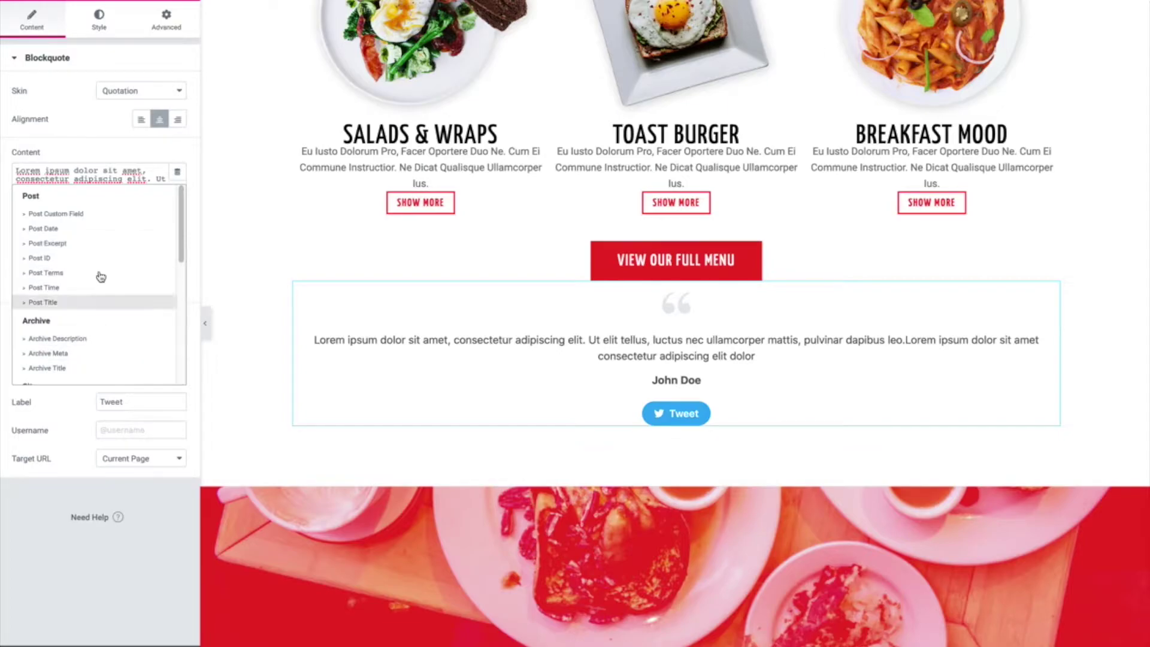
click(99, 156)
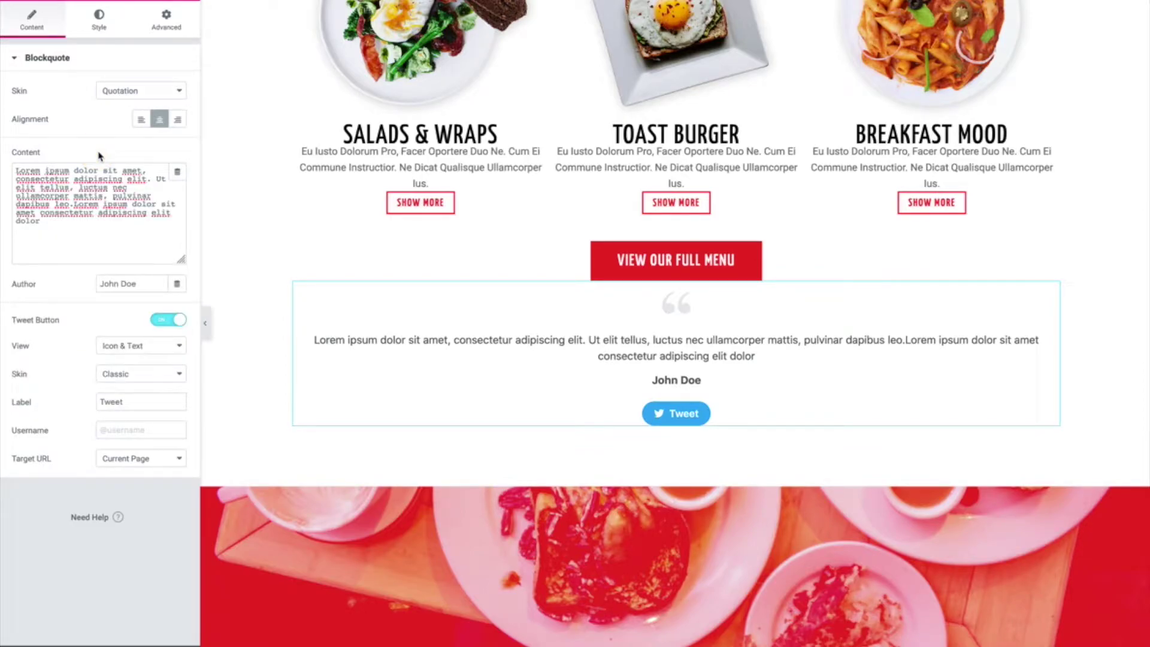
click(177, 284)
click(75, 291)
click(168, 322)
click(168, 321)
- Unlink the blockquote's margin values and set its top margin to 50 px
click(174, 25)
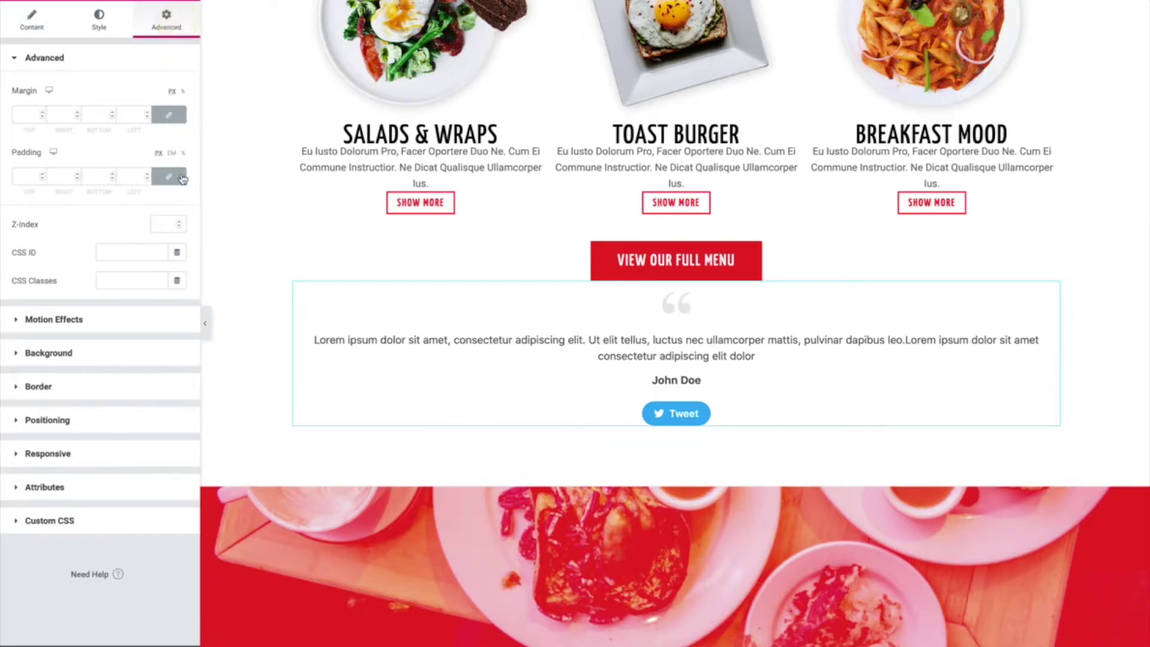
click(168, 114)
click(20, 113)
text(50)
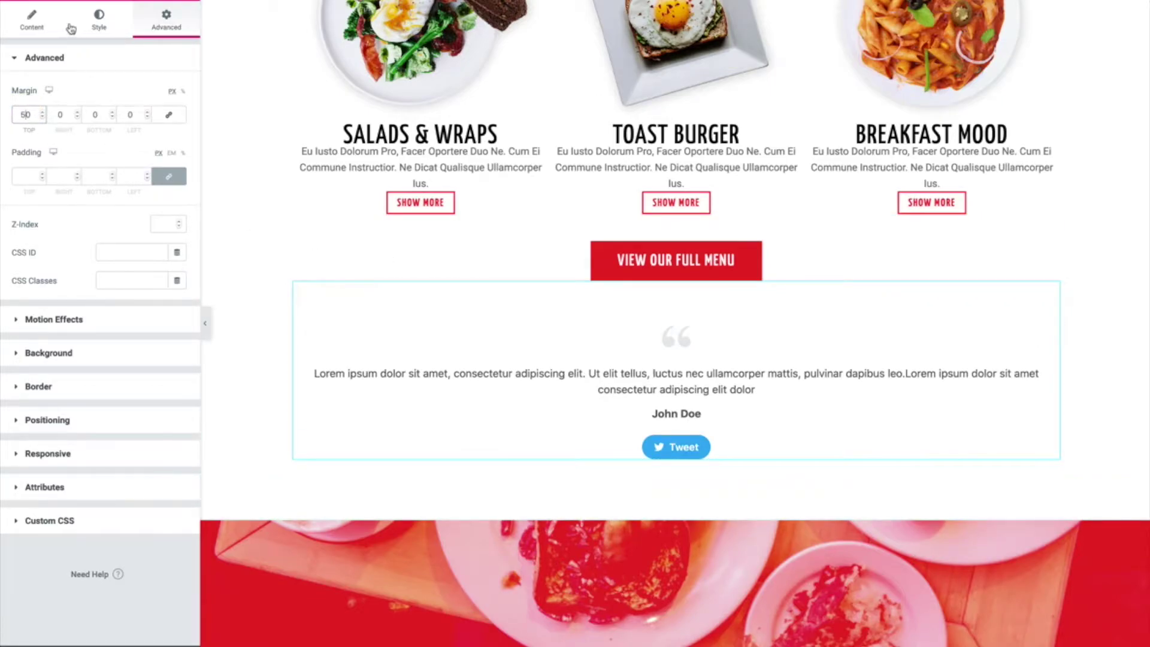
- Try the Bubble and Link skins on the blockquote's tweet button and return it to the Classic skin
click(24, 25)
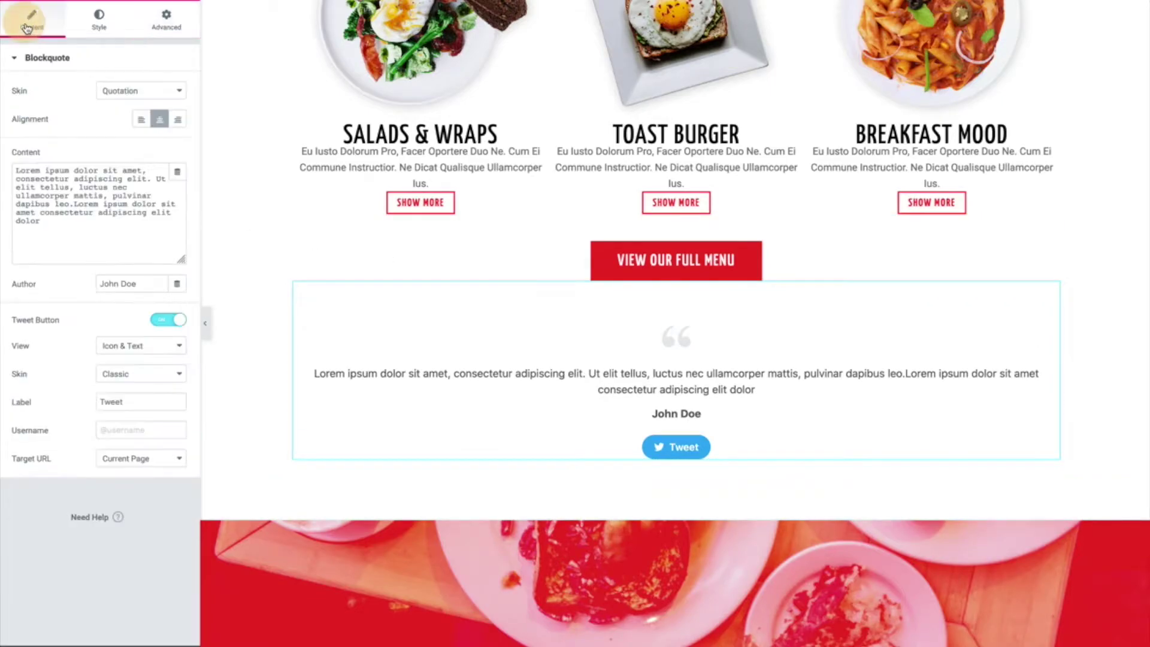
click(144, 381)
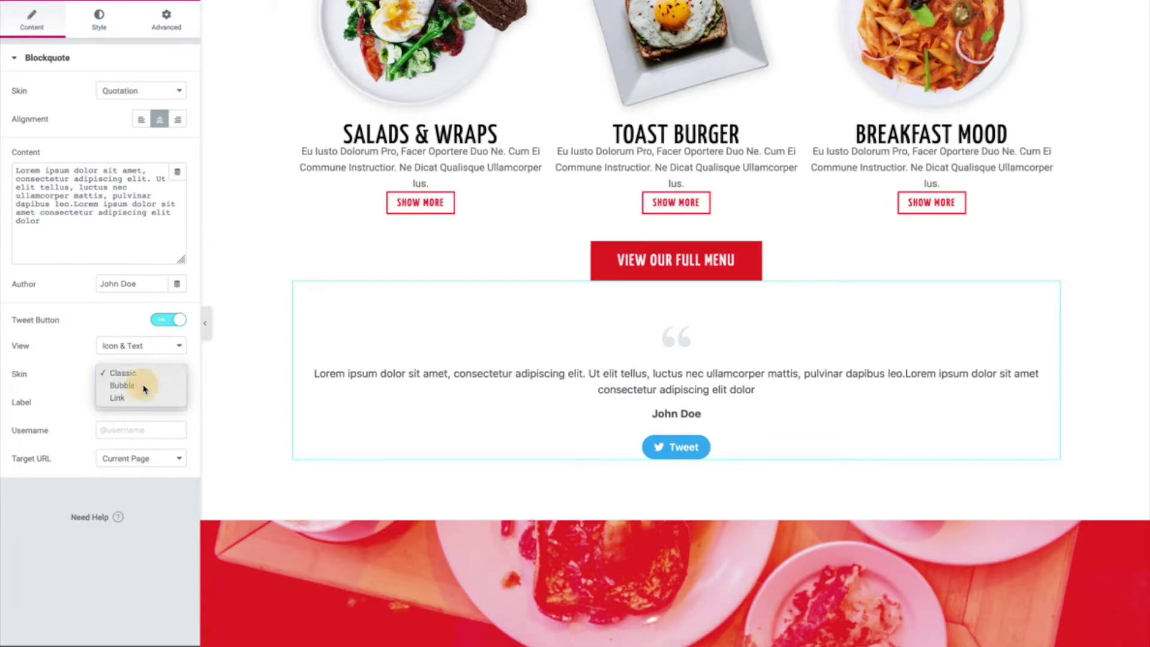
click(144, 385)
click(142, 376)
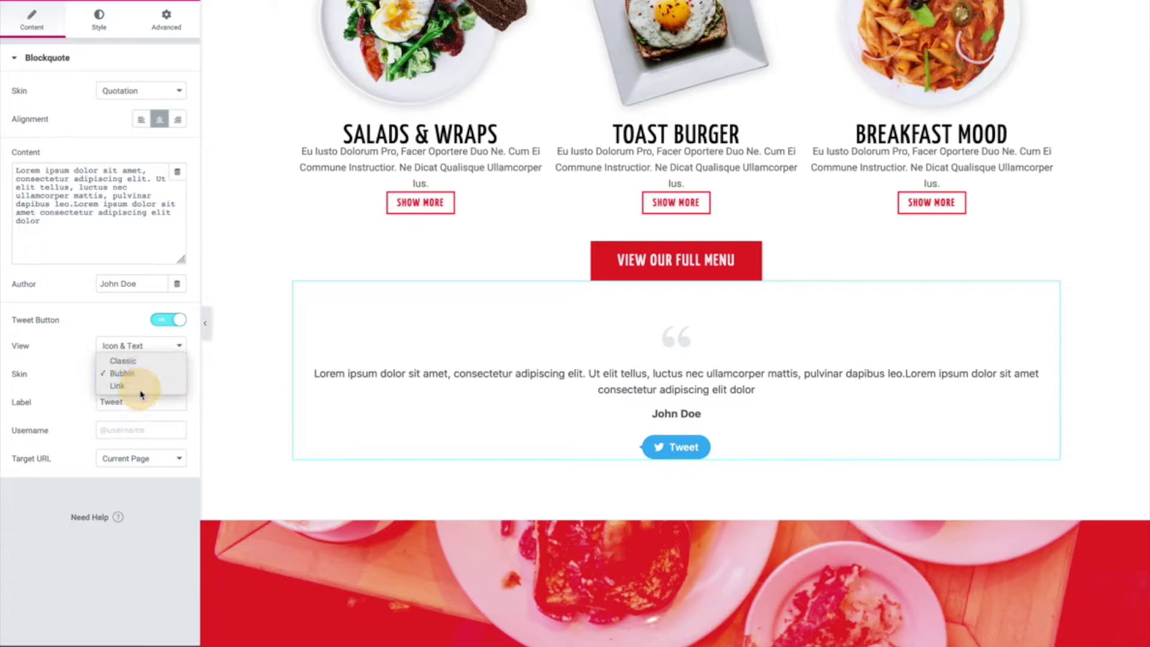
click(140, 387)
click(139, 383)
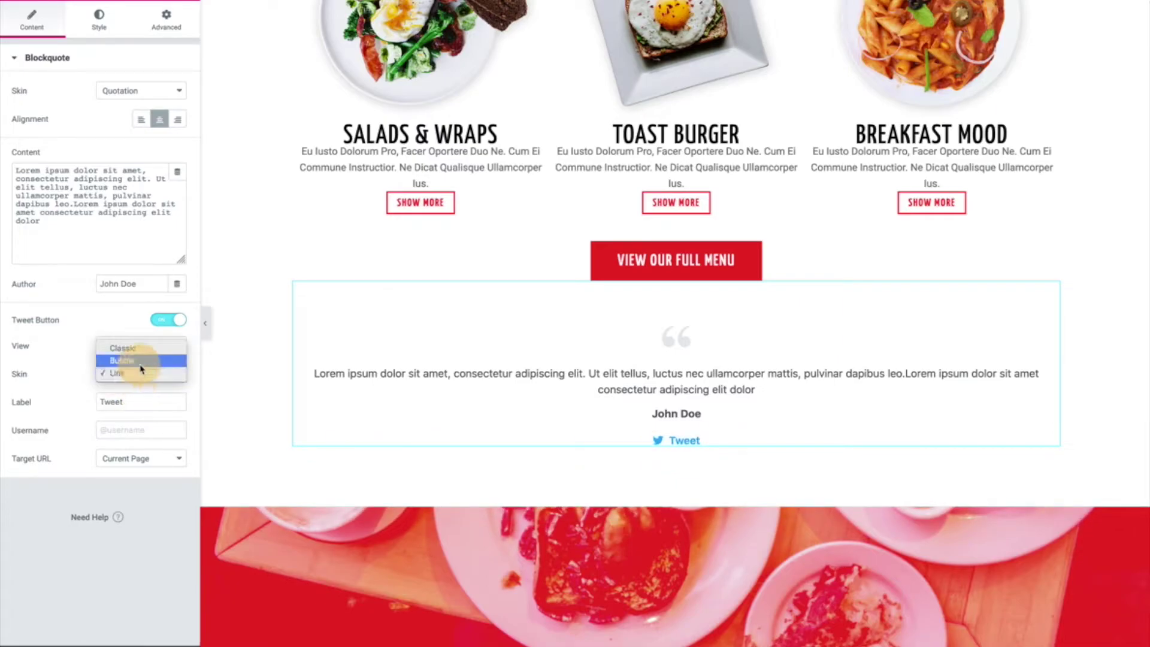
click(138, 366)
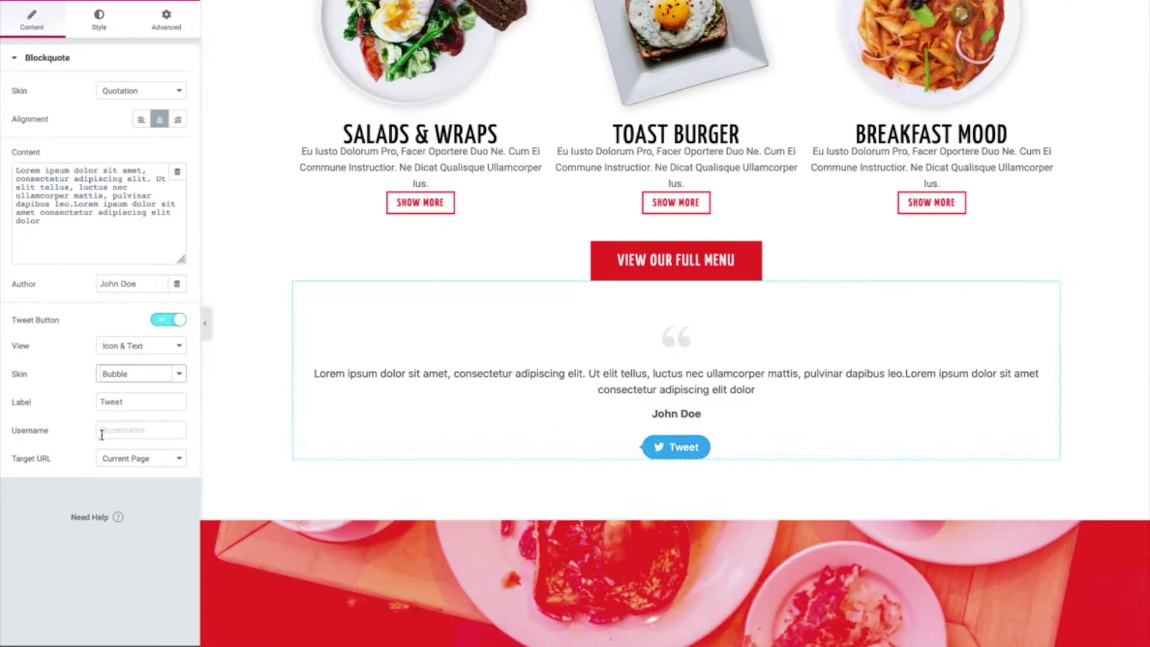
click(138, 378)
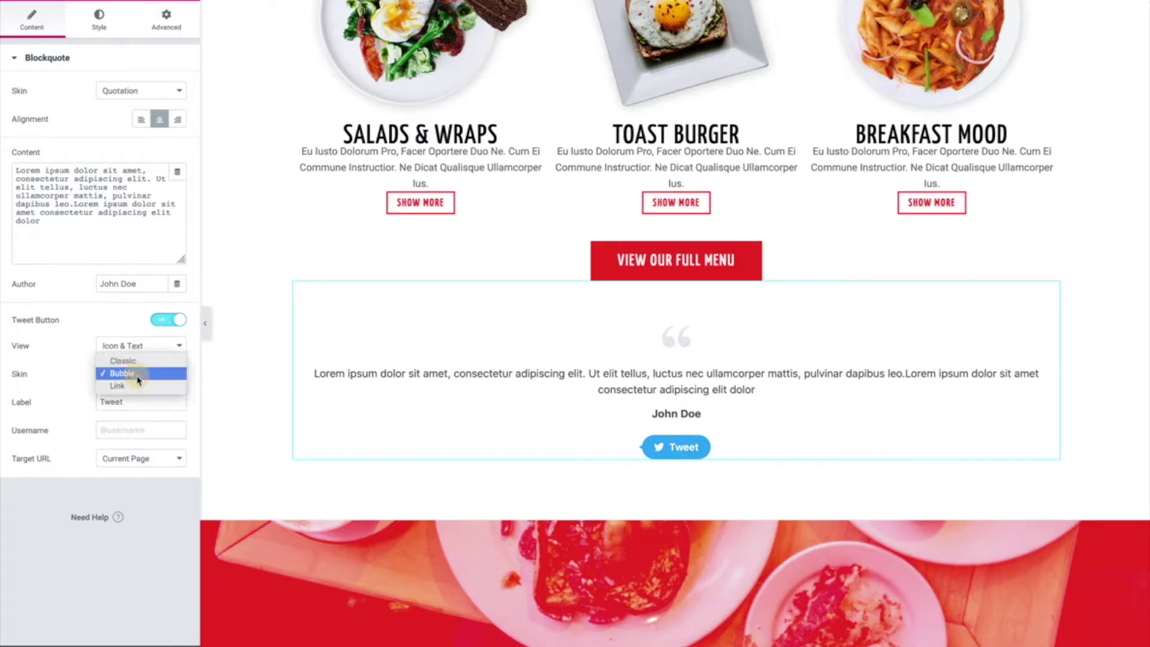
click(141, 366)
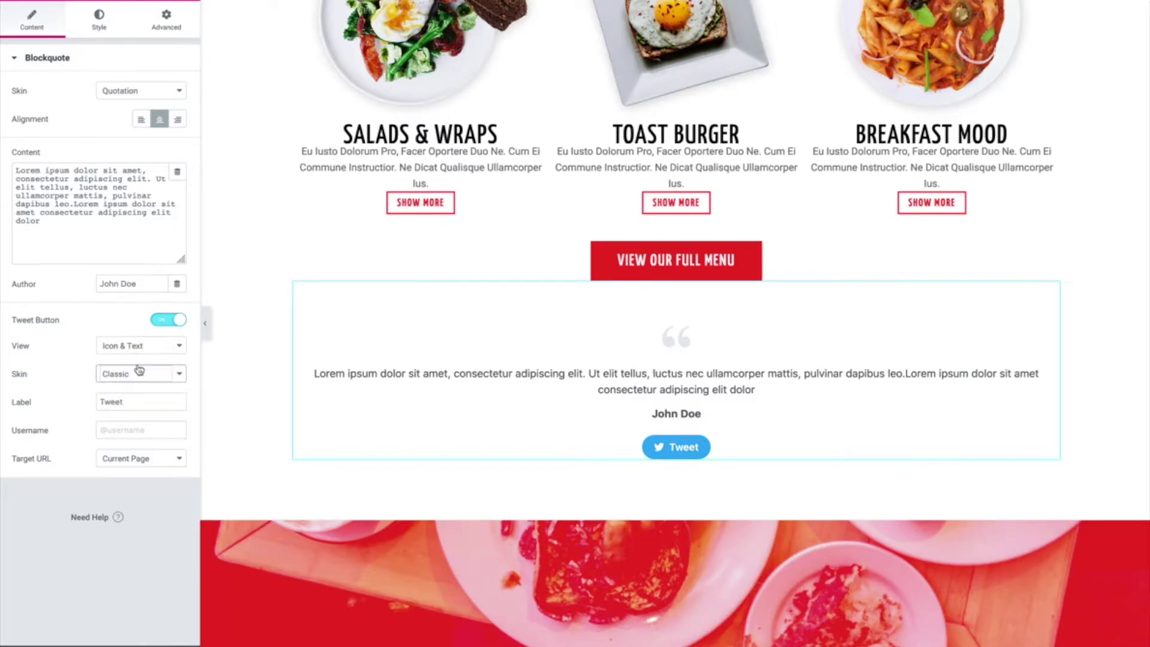
drag(128, 407, 94, 403)
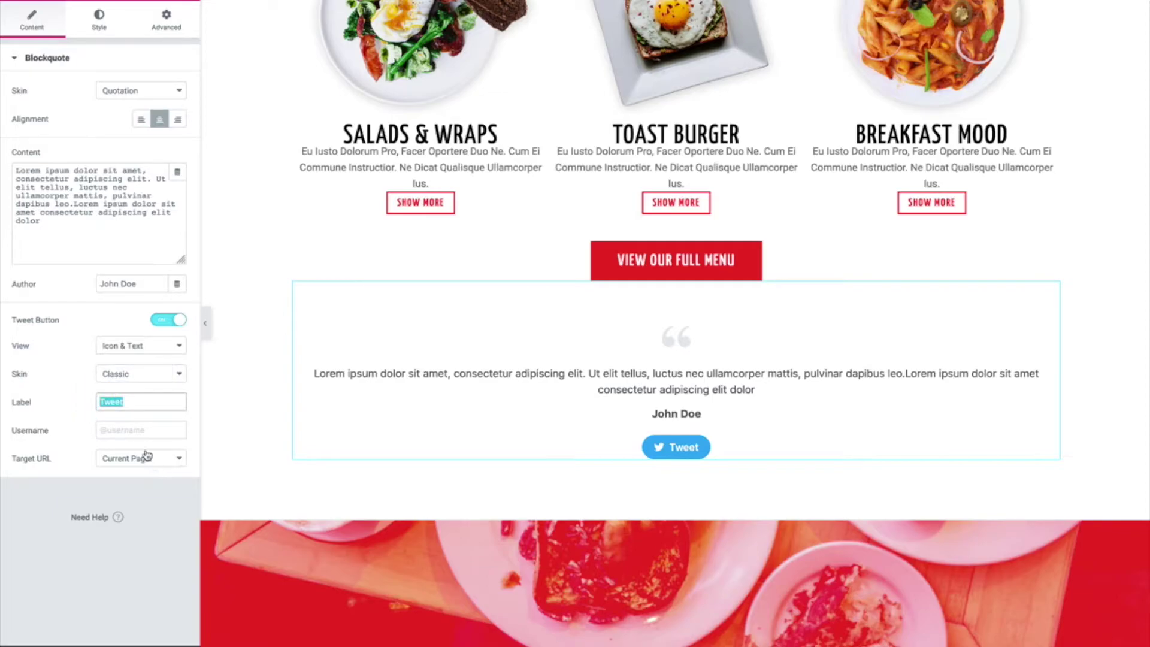
click(137, 430)
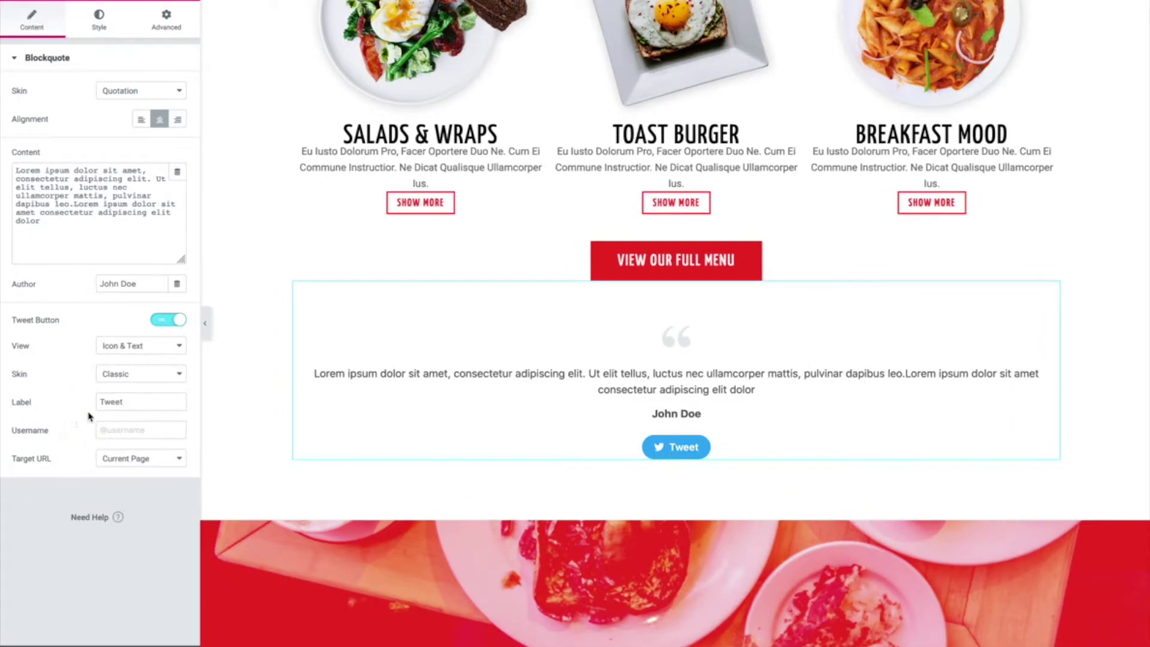
- Set the quote content's typography size to 1.6 rem
click(105, 30)
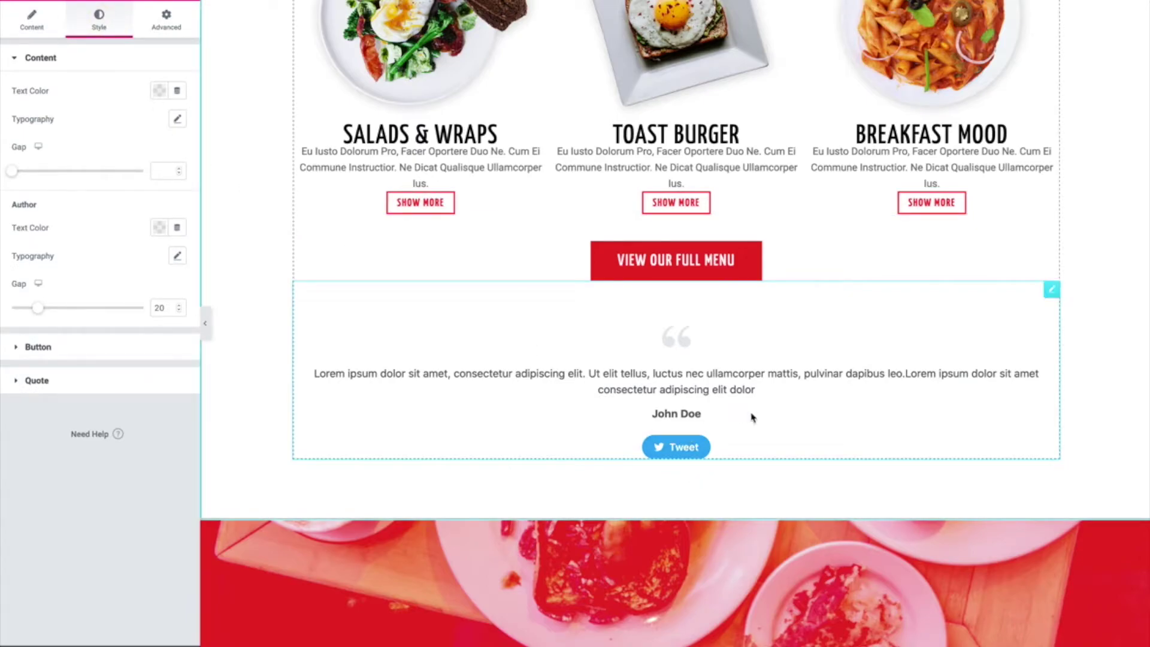
click(177, 122)
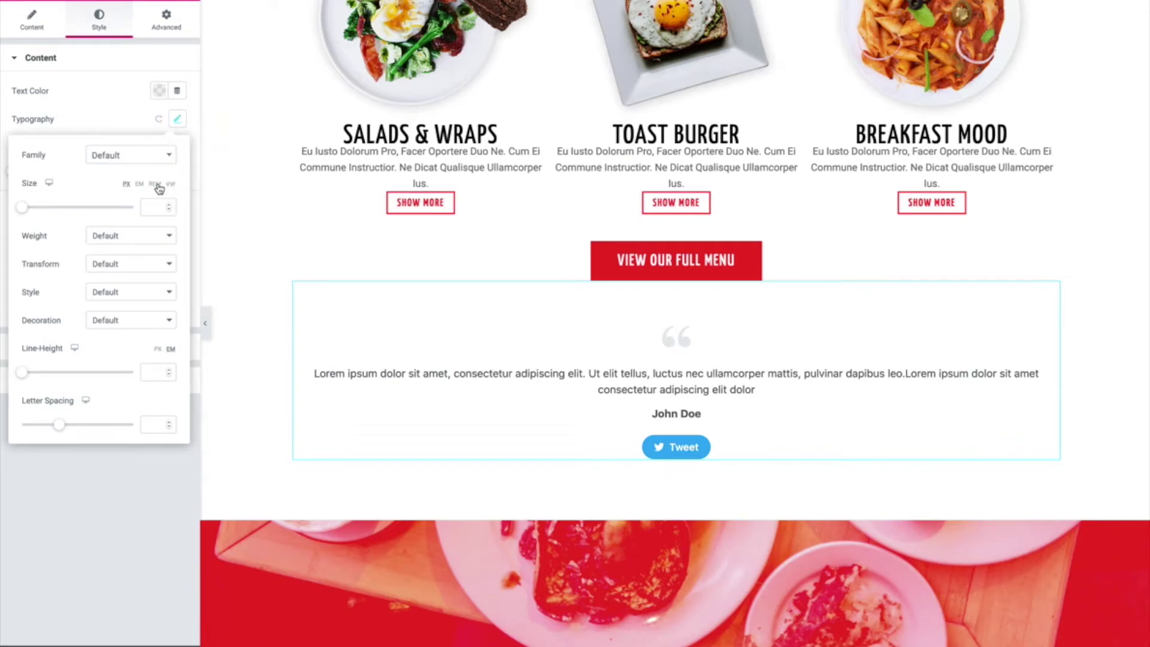
drag(23, 207, 41, 210)
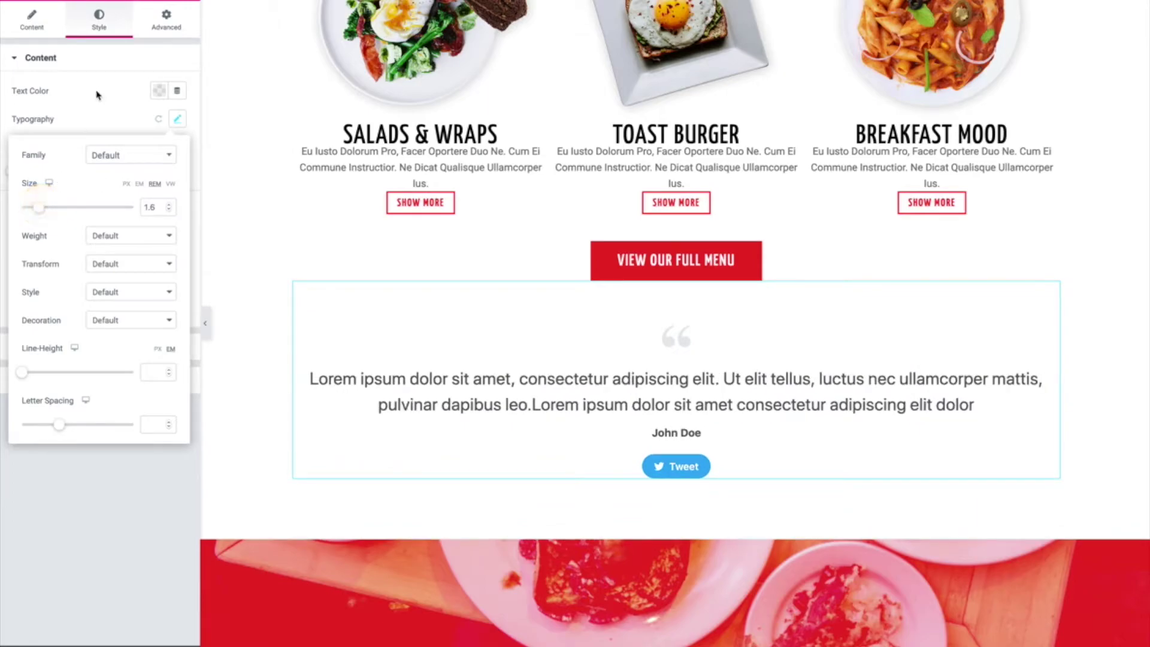
click(95, 94)
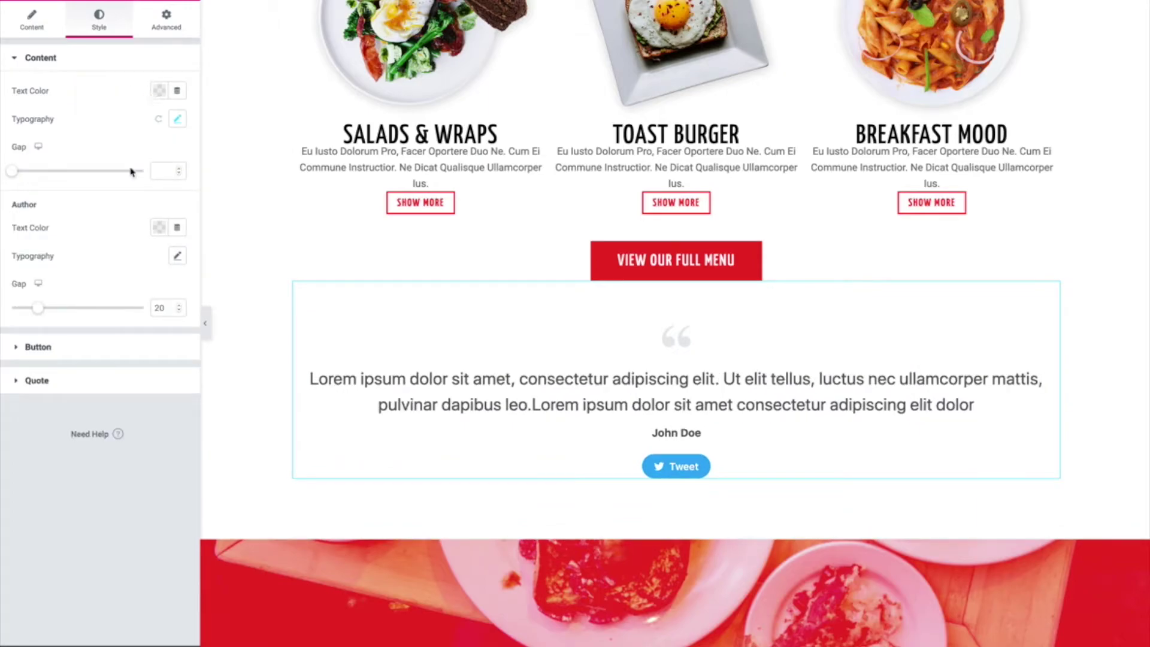
- Color the quotation mark red (#EF5151) and set its size to 1.6
click(84, 382)
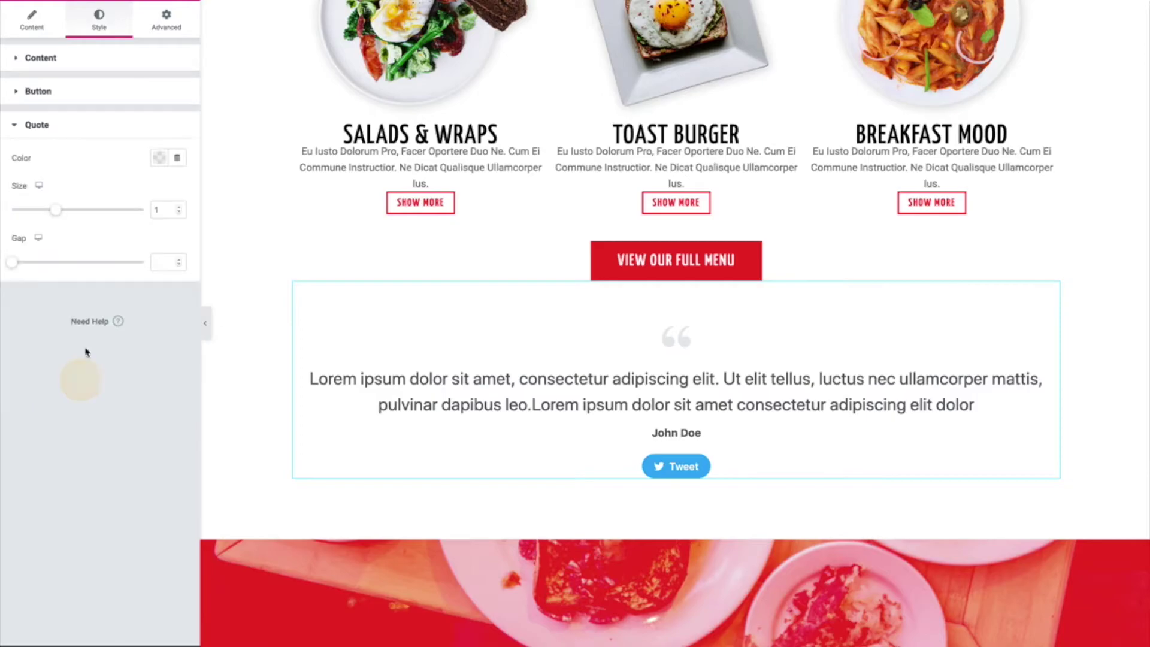
click(159, 157)
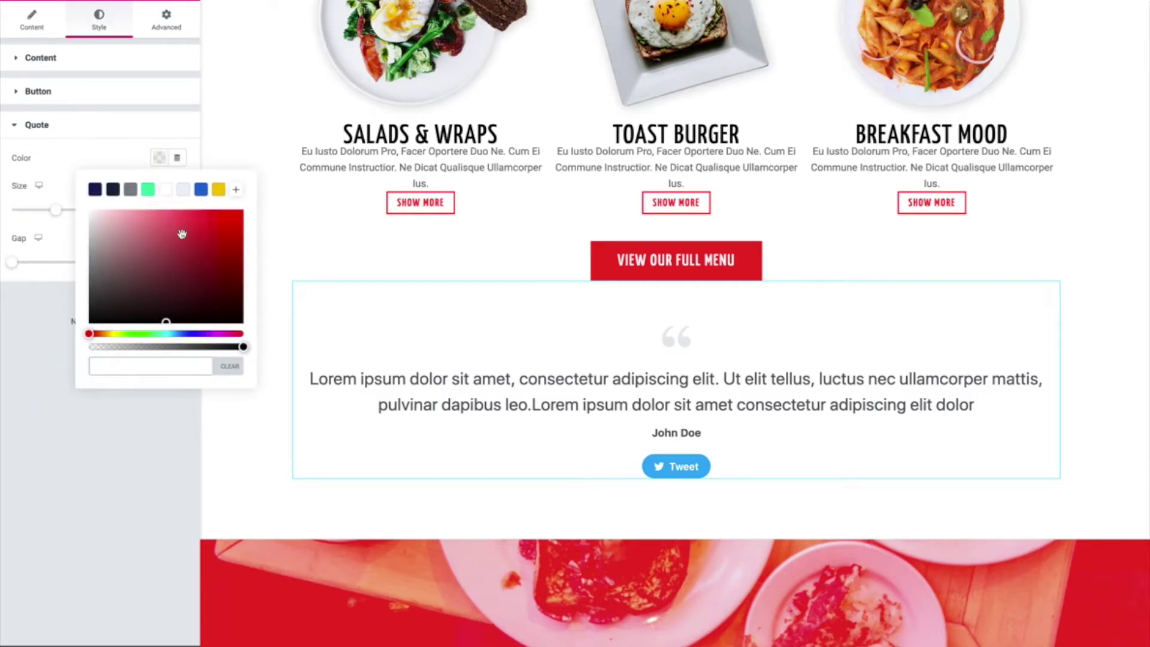
drag(203, 246, 188, 218)
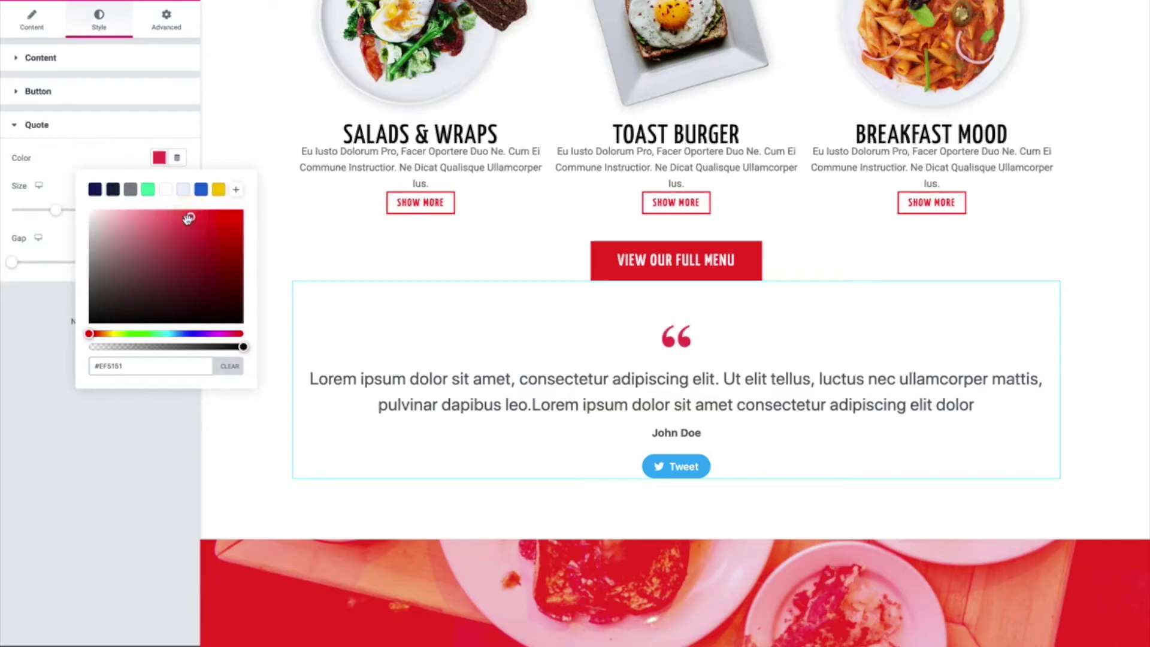
click(95, 148)
drag(55, 210, 108, 213)
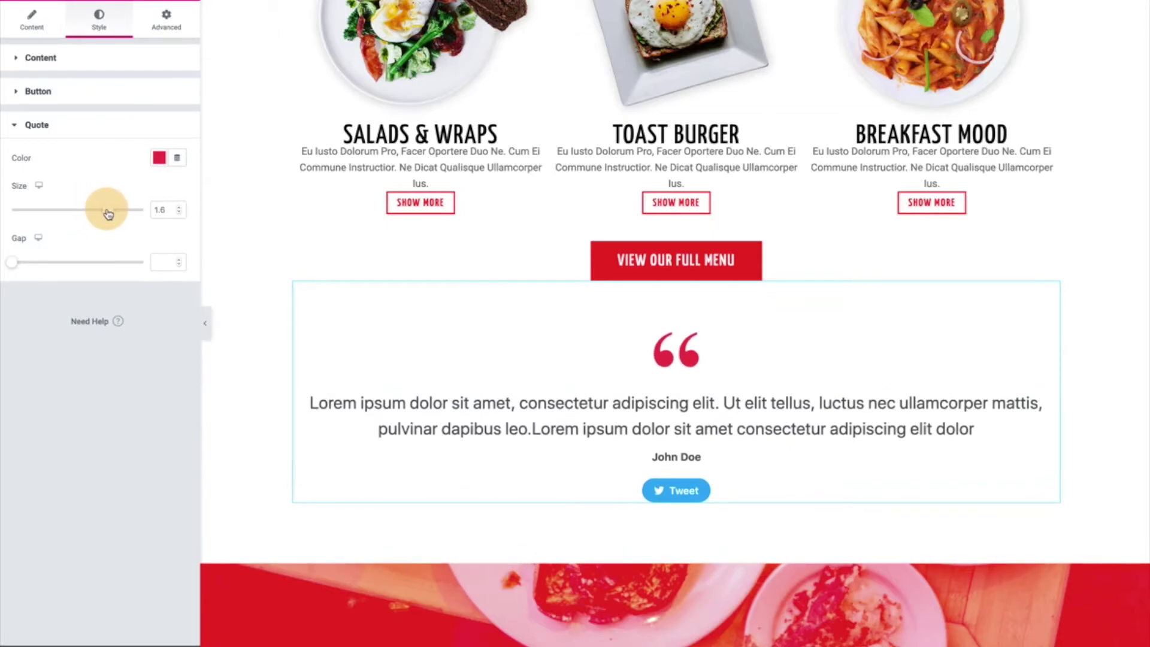
- Try gaps of 0 and -20 below the quotation mark, and set the gap to -50 so it overlaps the text
mouse_move(12, 263)
mouse_down()
mouse_move(37, 260)
mouse_move(6, 263)
mouse_up()
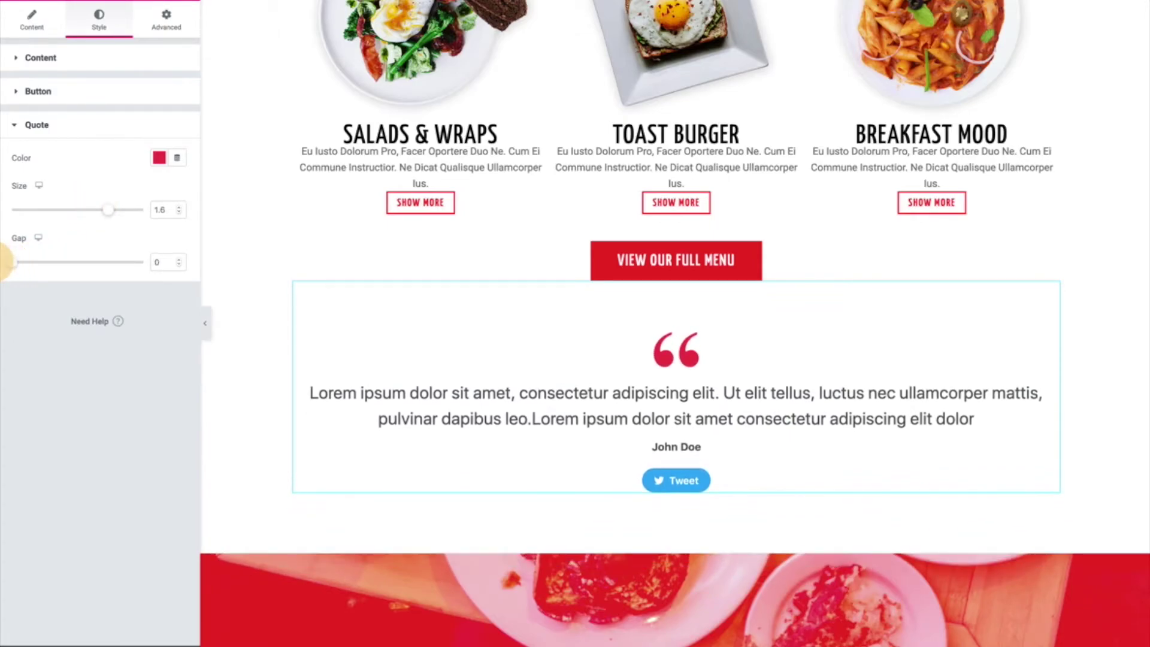
click(174, 264)
double_click(156, 261)
text(-20)
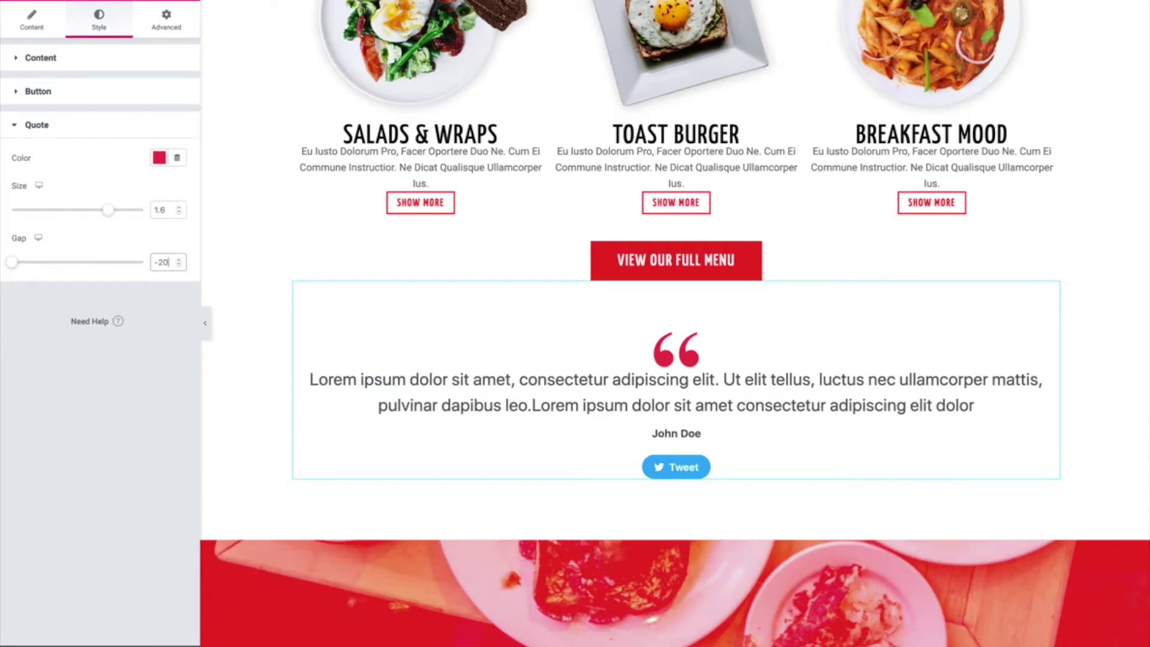
double_click(159, 261)
click(165, 262)
drag(164, 262, 159, 262)
text(5)
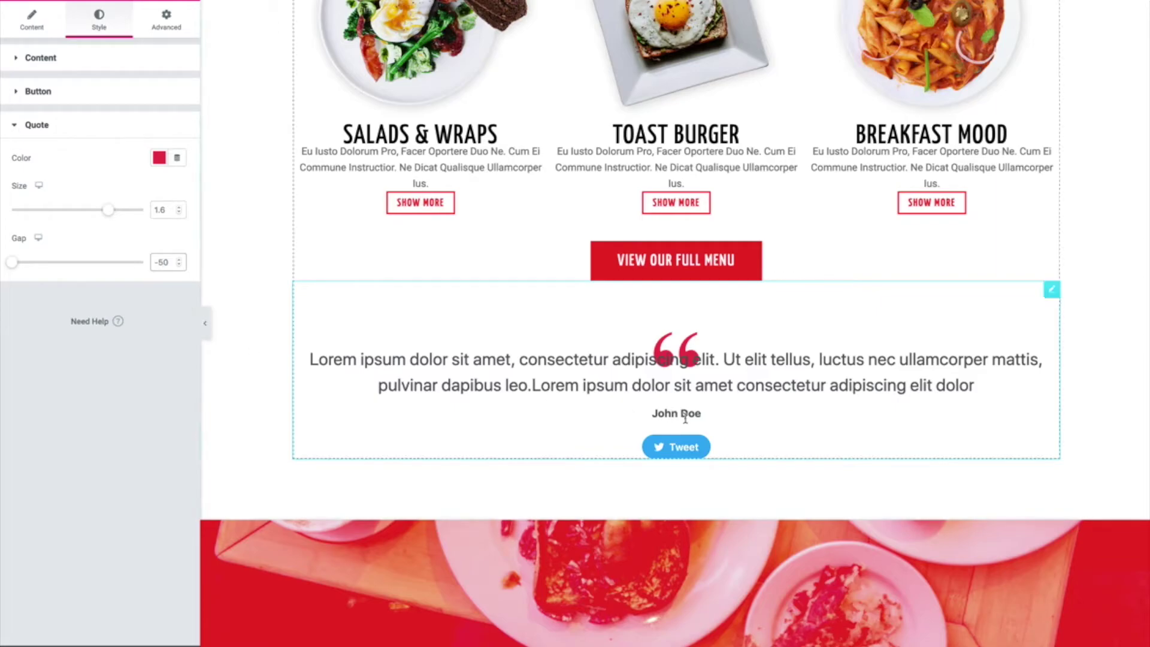
- Lower the opacity of the quotation mark's red color, making it #EF51511F
click(158, 158)
drag(243, 347, 108, 346)
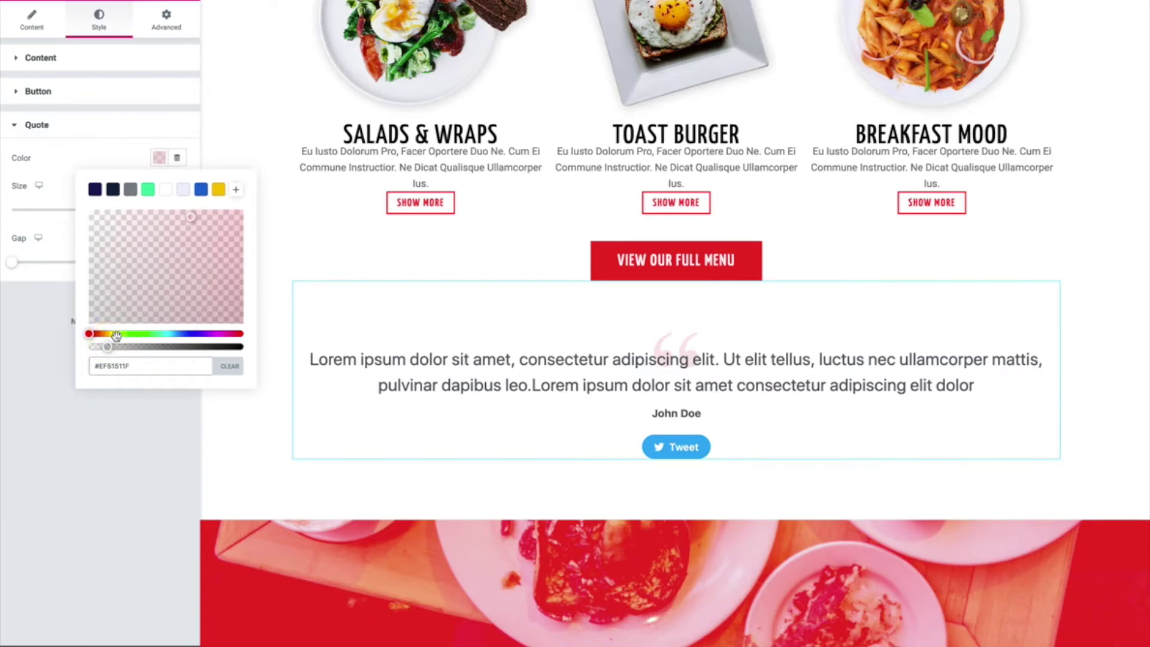
- Raise the opacity of the quotation mark's color slightly and clear its gap value
mouse_move(108, 346)
mouse_down()
mouse_move(328, 359)
mouse_move(109, 347)
mouse_up()
click(116, 419)
drag(163, 262, 127, 250)
key(BackSpace)
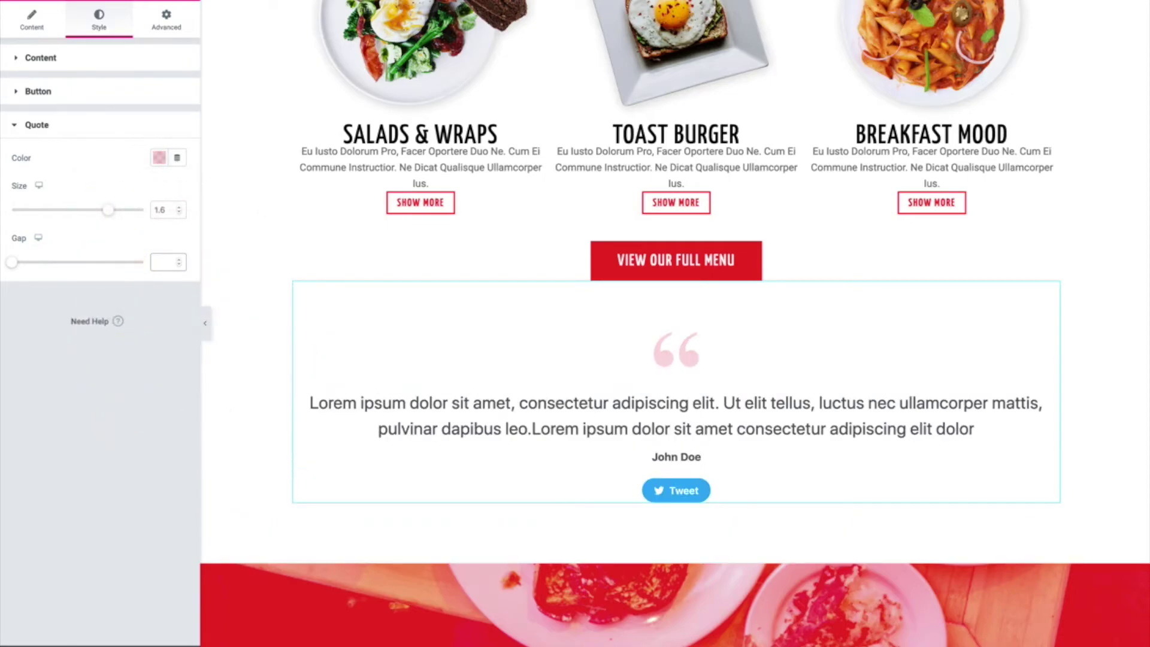
- Raise the quotation mark's red color in stages to full opacity
click(159, 157)
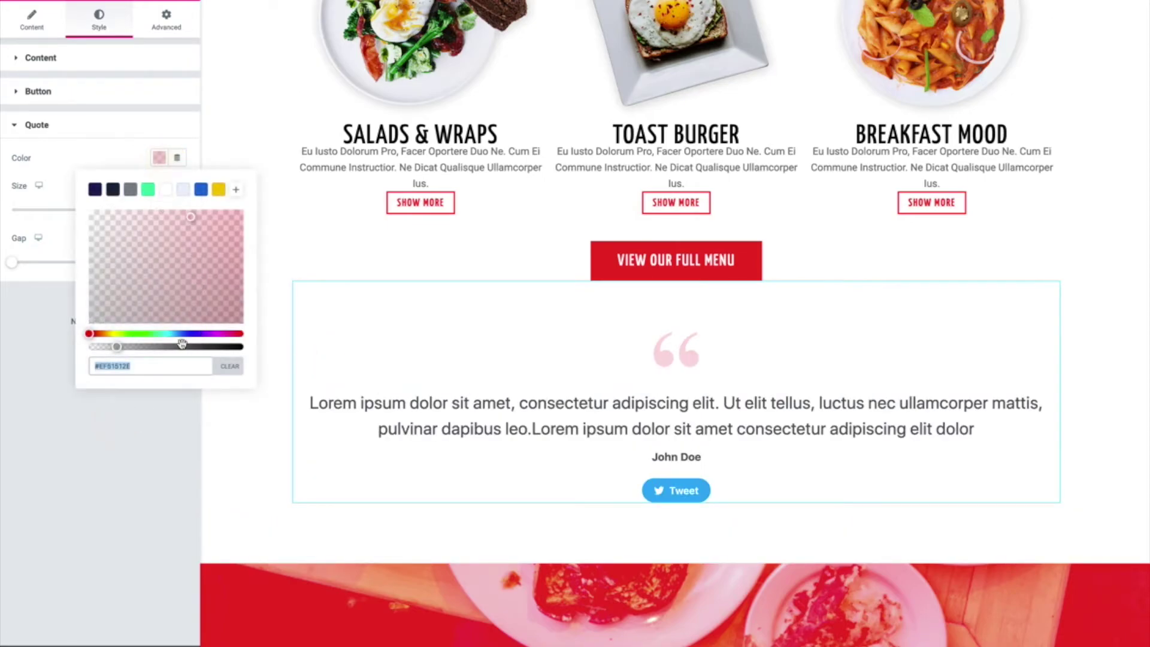
mouse_move(120, 346)
mouse_down()
mouse_move(257, 349)
mouse_move(135, 346)
mouse_up()
click(136, 520)
click(157, 158)
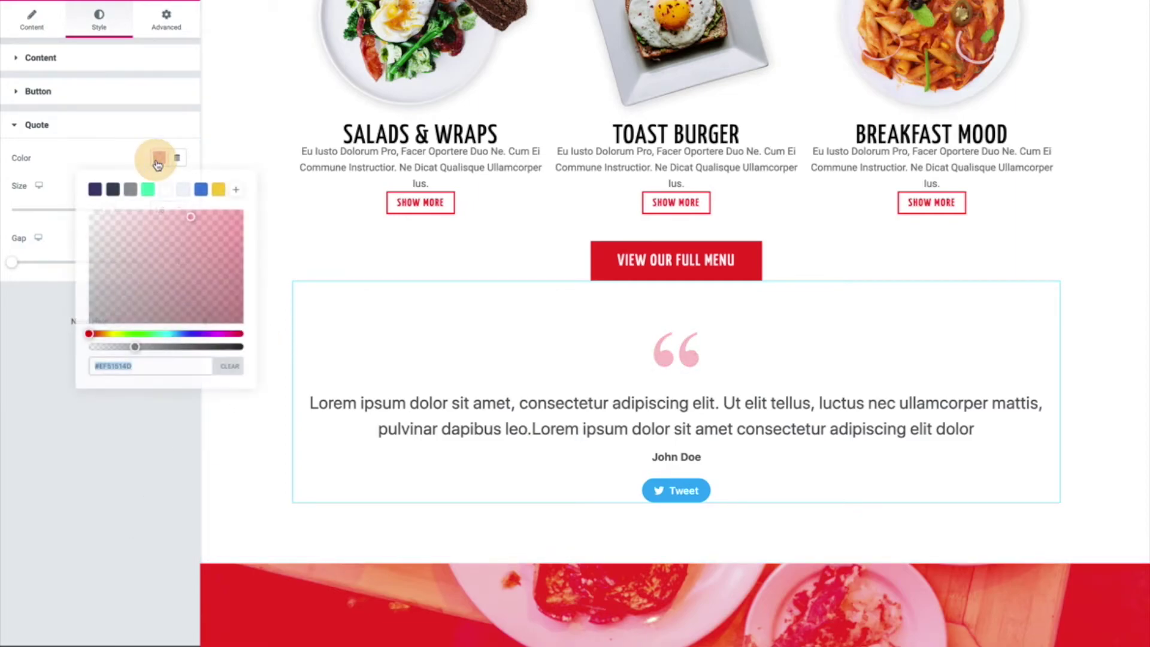
drag(140, 346, 249, 351)
click(150, 469)
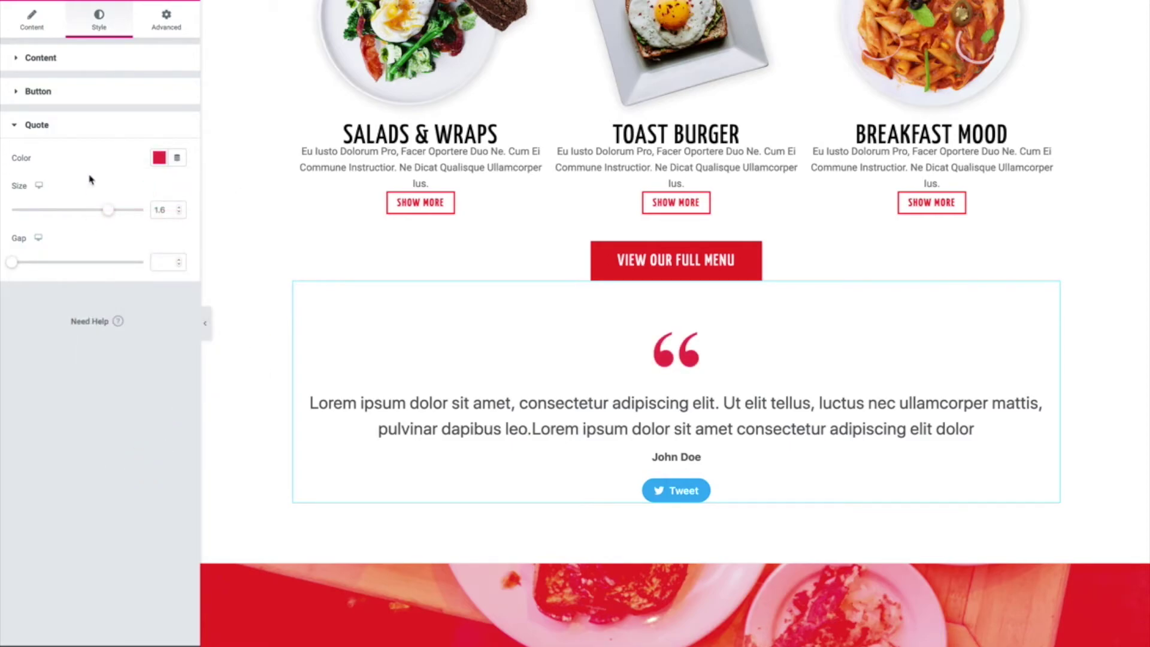
- Set the Tweet button's size to 1.4, and turn the Tweet button off for the blockquote
click(64, 91)
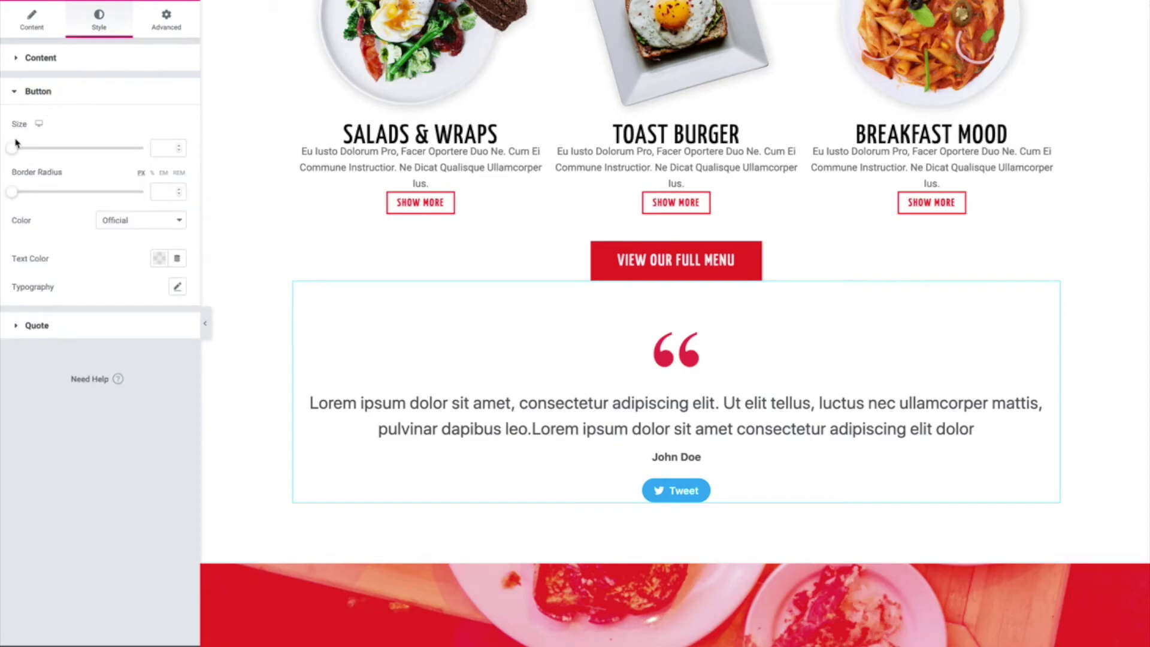
drag(17, 149, 90, 149)
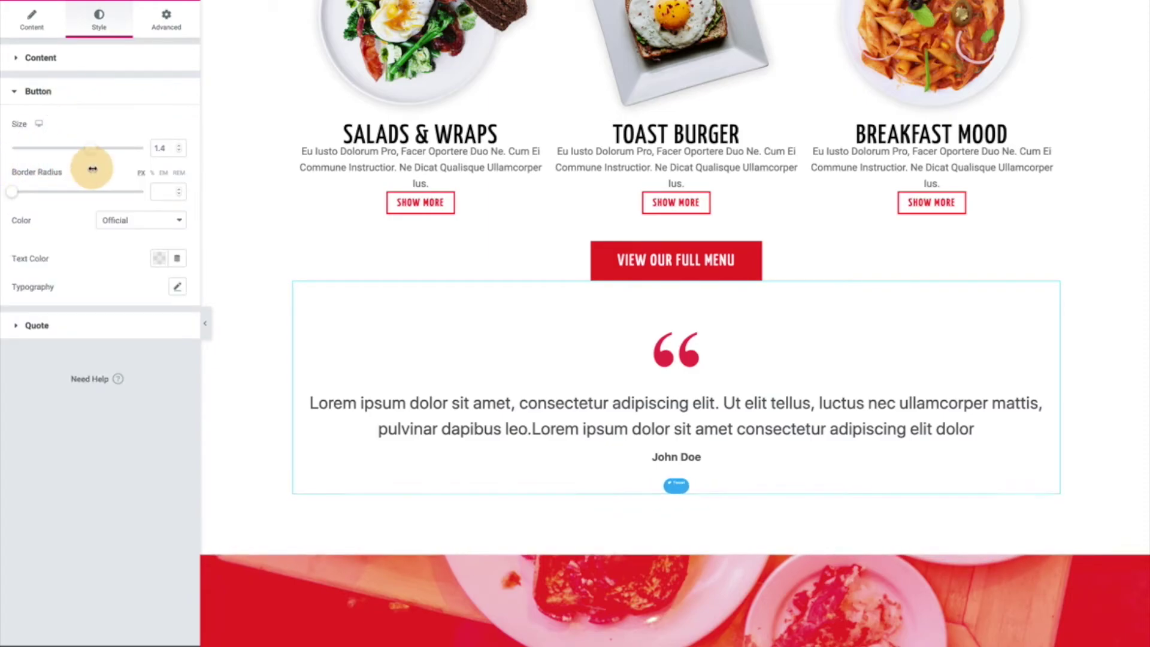
click(31, 36)
click(169, 319)
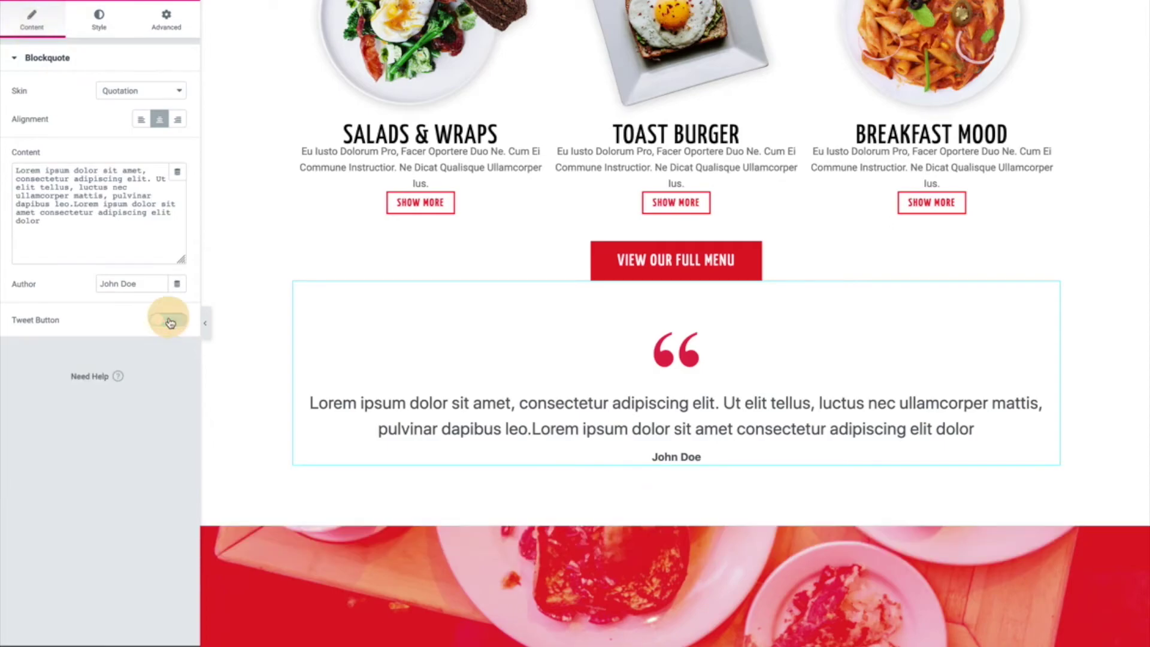
- Set the blockquote author's typography size to 1.4 rem
click(102, 27)
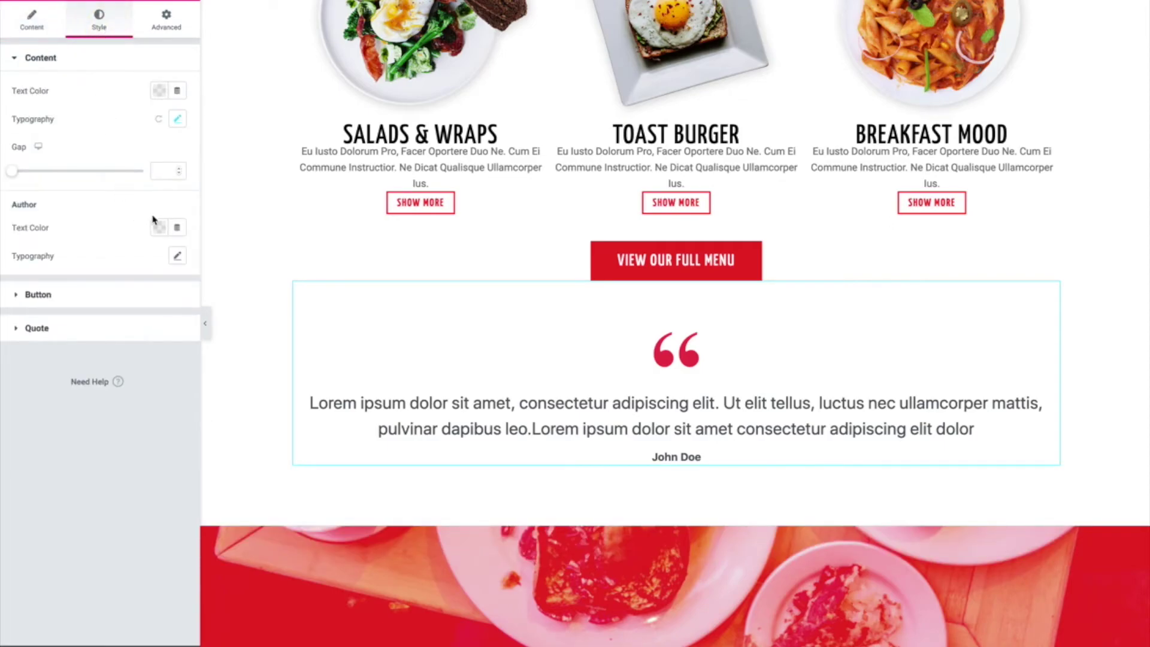
click(179, 261)
click(157, 323)
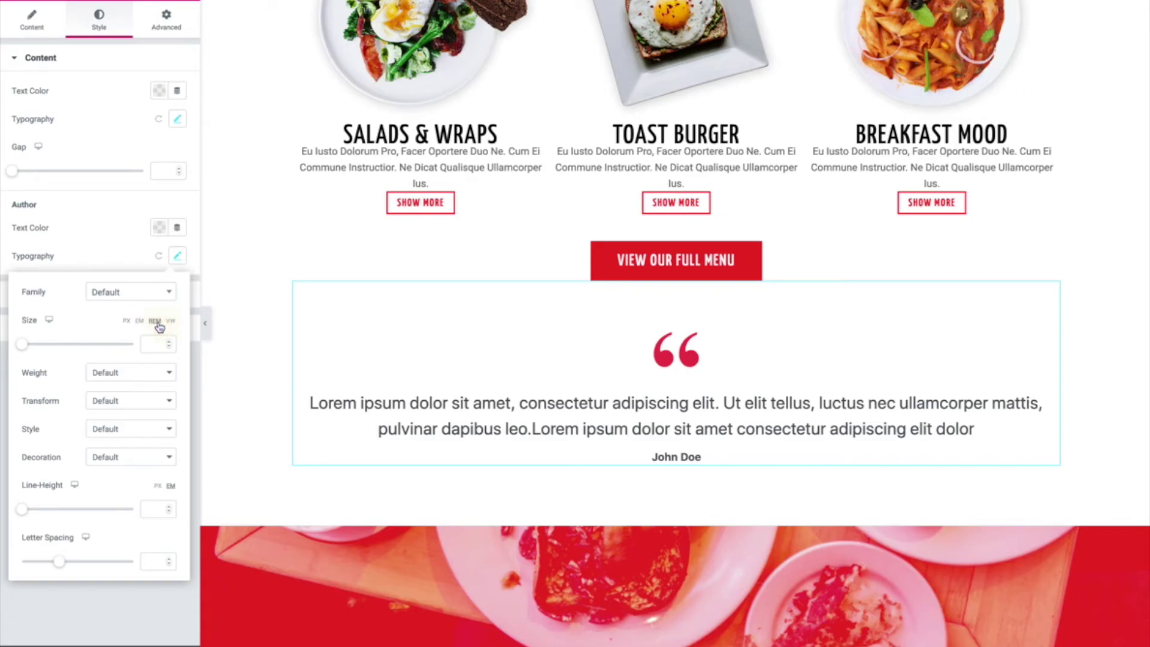
drag(25, 347, 35, 347)
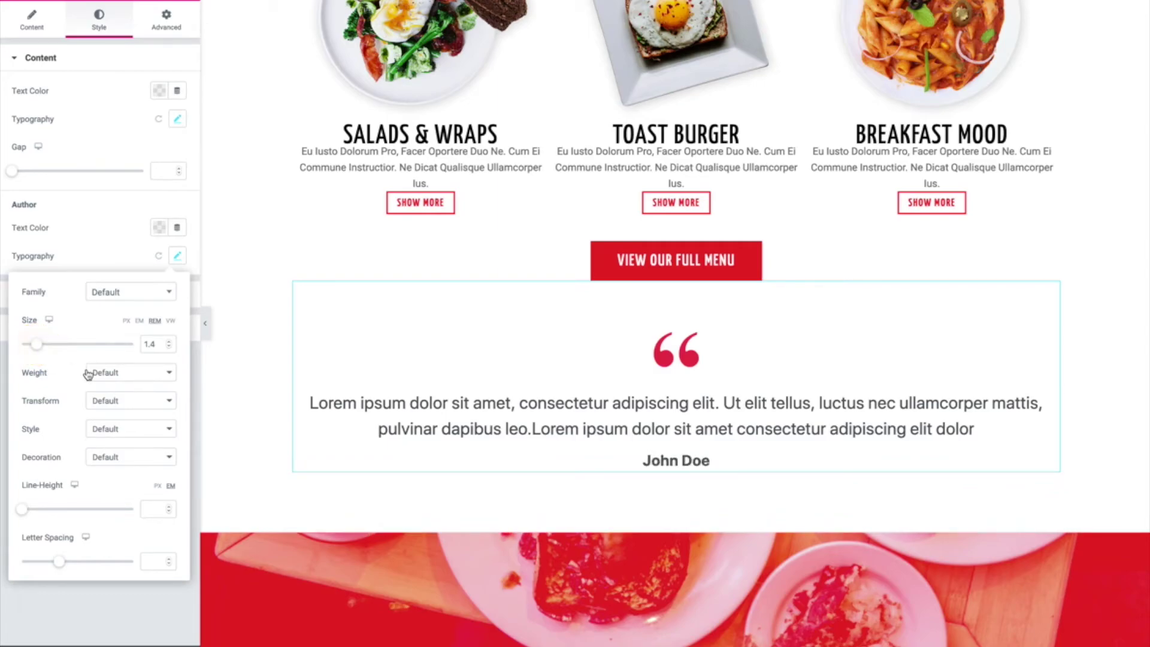
- Try the Normal font weight on the blockquote author's name and set the weight to Bold
click(87, 372)
click(102, 384)
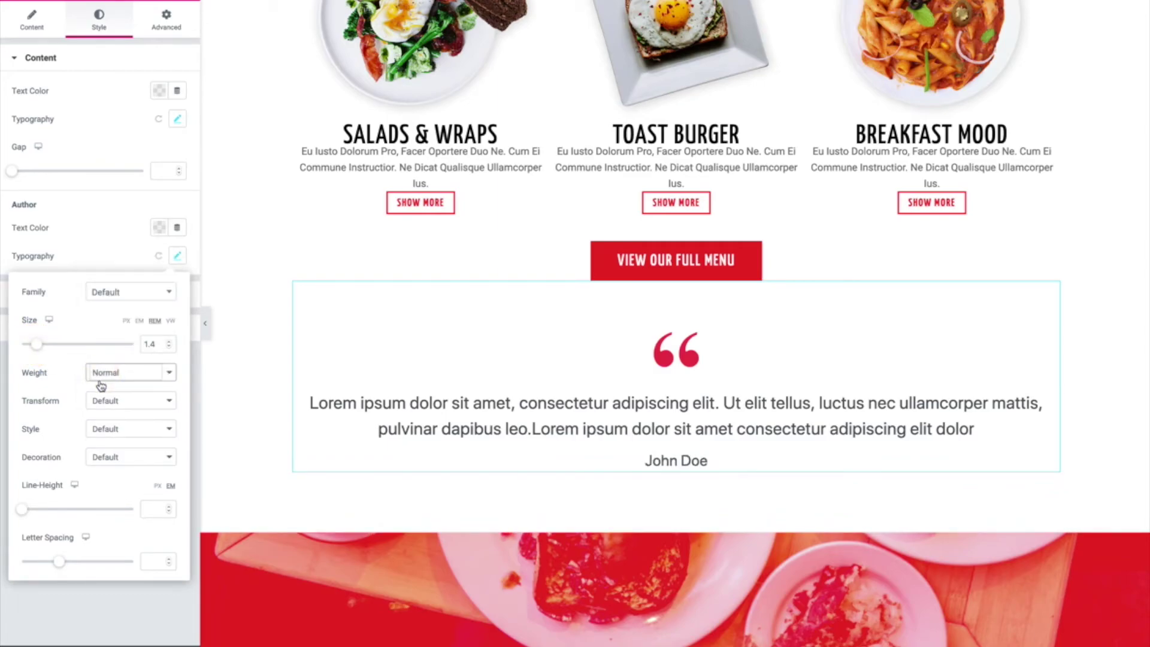
click(124, 376)
click(123, 386)
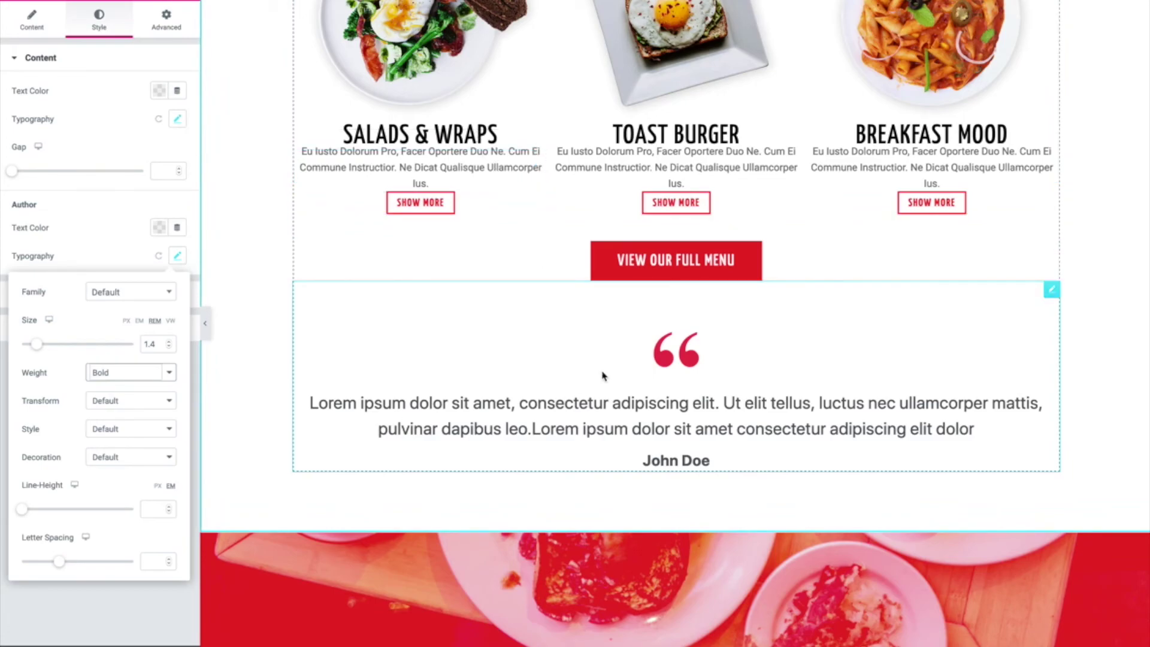
scroll(602, 377, up, 7)
scroll(602, 377, down, 8)
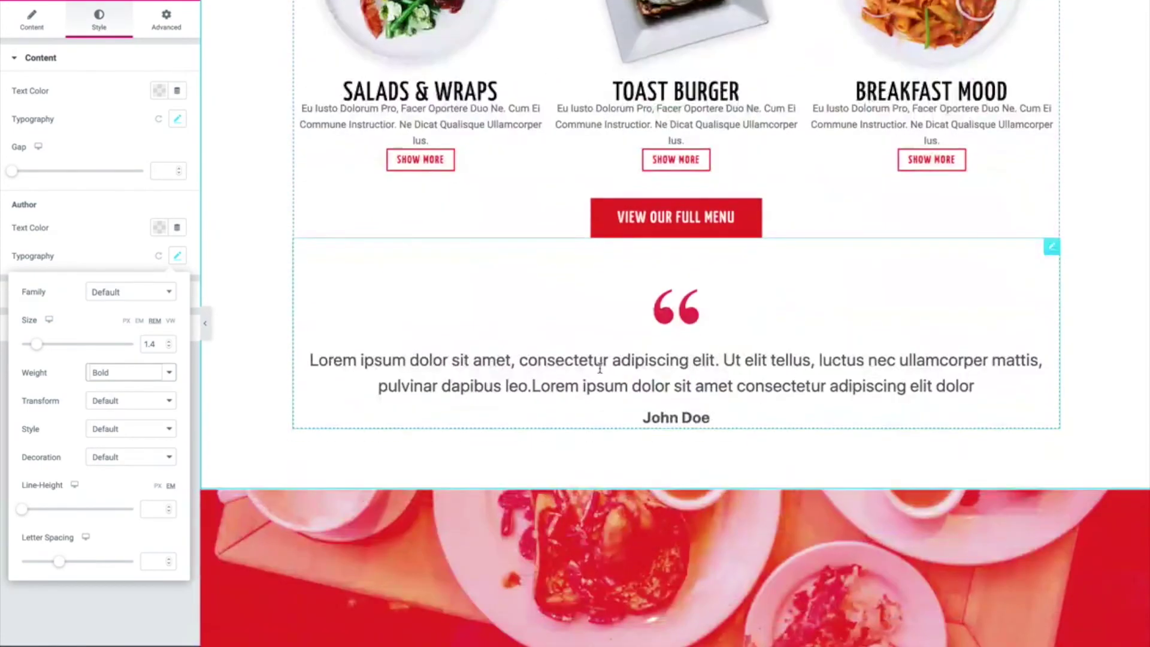
click(139, 227)
- Preview the blockquote in the Tablet layout, check its button and quote style settings, and return to the Desktop layout
click(72, 636)
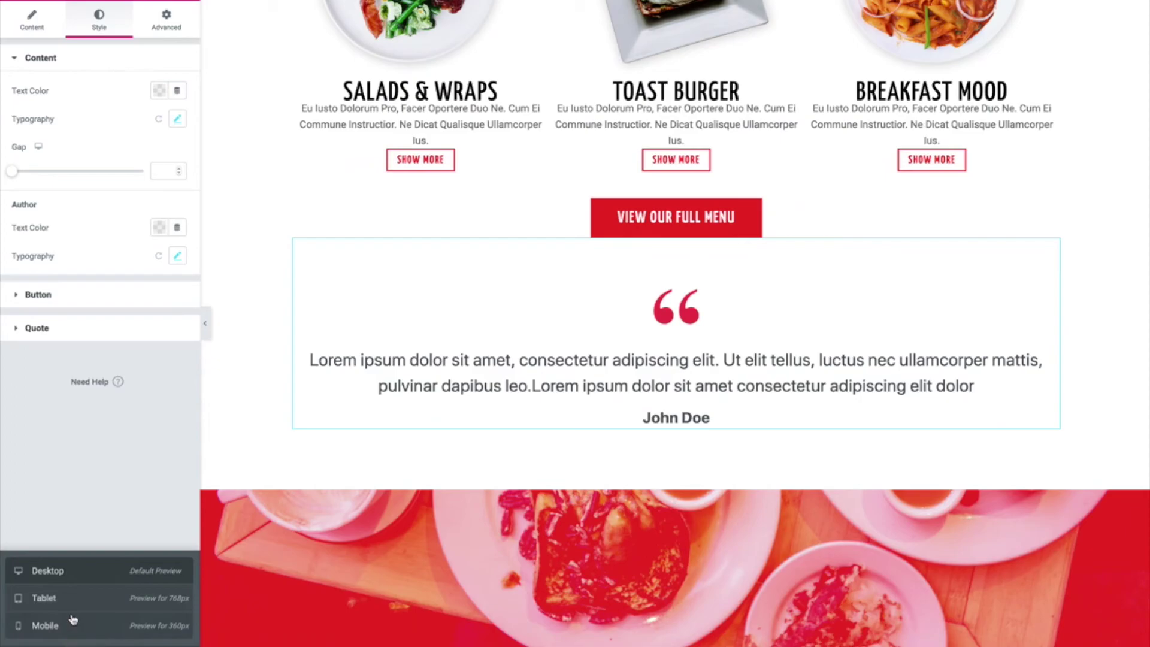
click(72, 598)
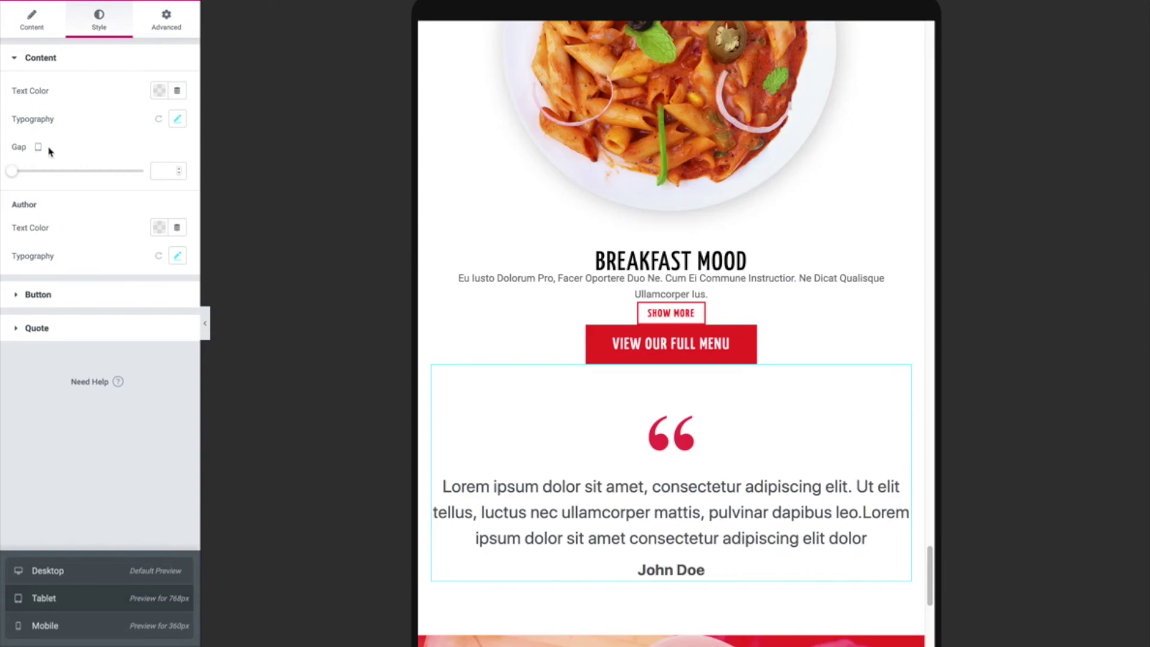
click(22, 298)
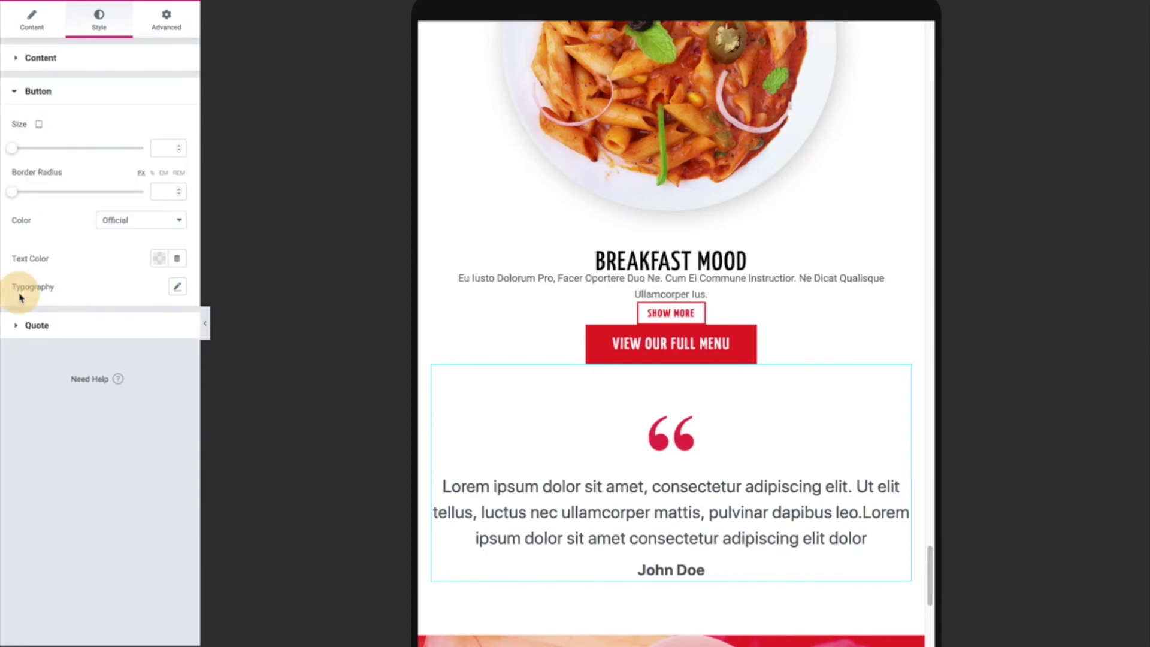
click(18, 328)
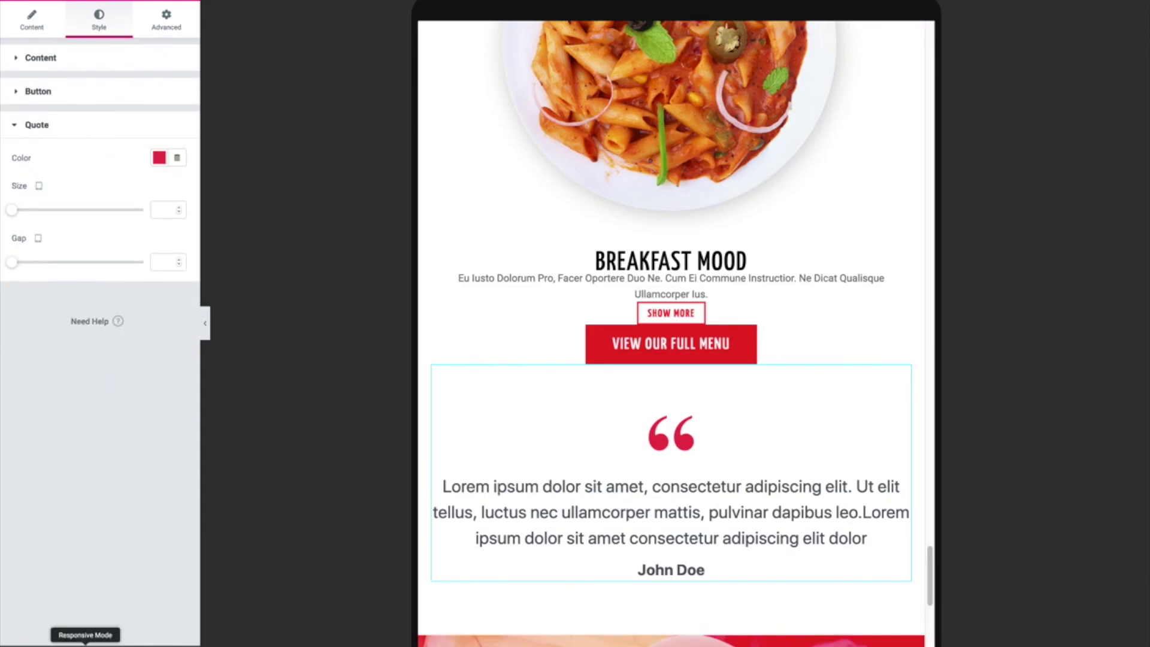
click(67, 619)
click(66, 573)
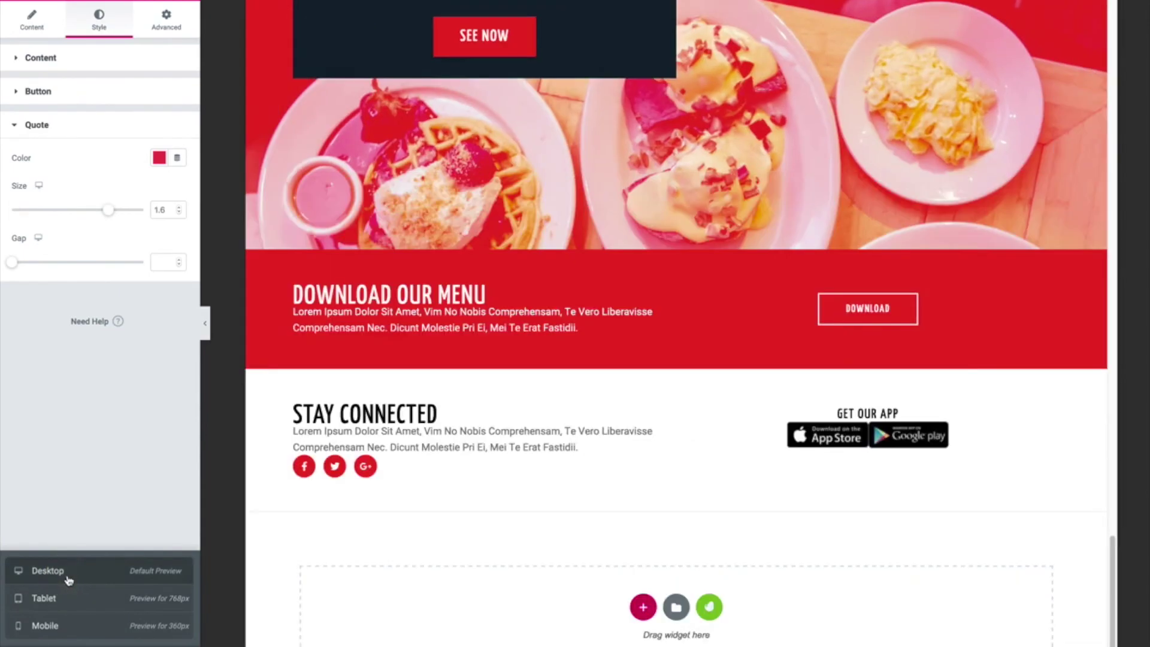